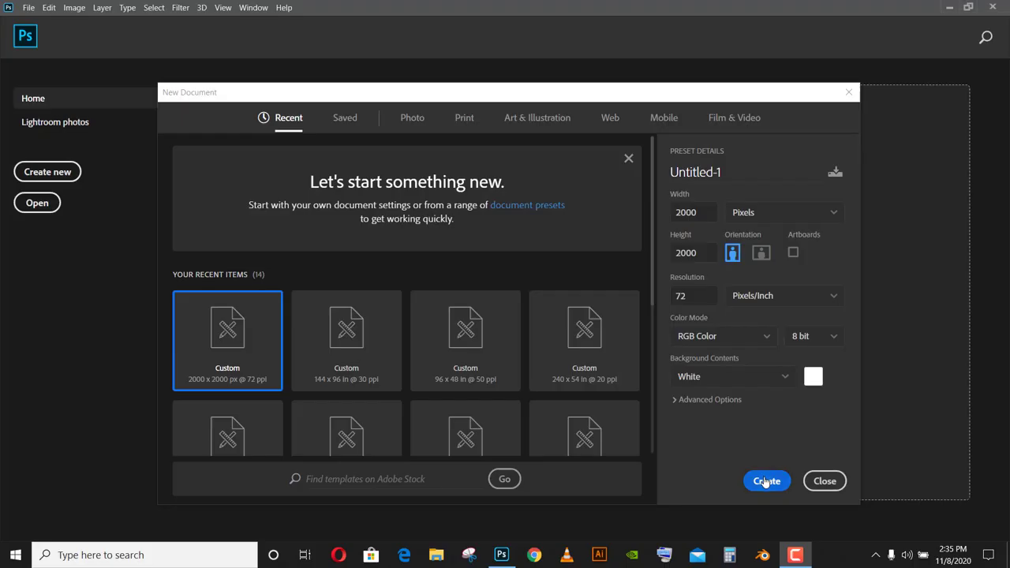
# Step: Create a new 2000 × 2000 px, 72 ppi document with a white background
pyautogui.click(765, 481)
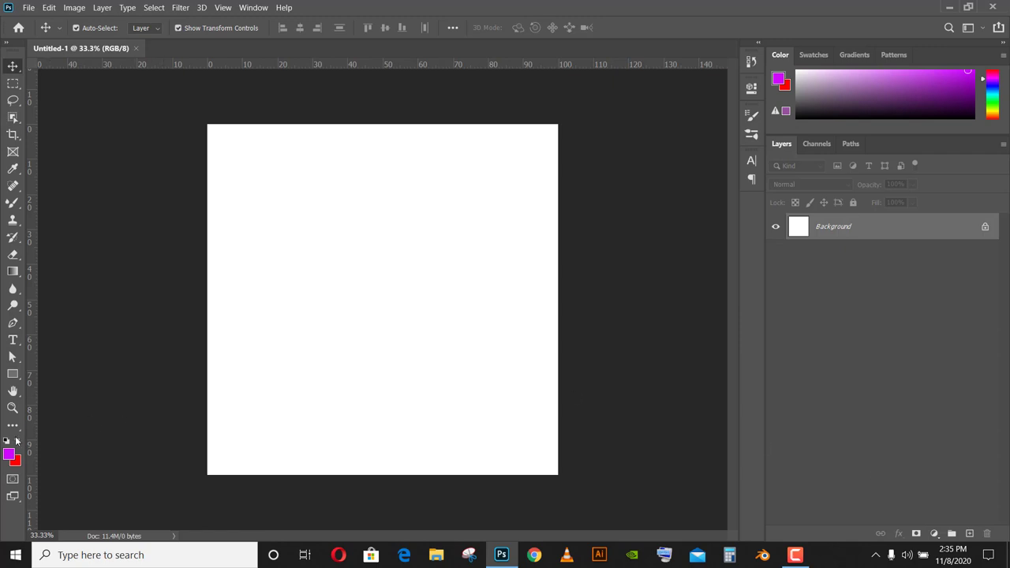
# Step: Fill the canvas with a #000000 Solid Color fill layer and add an empty Layer 1 above it
pyautogui.click(936, 533)
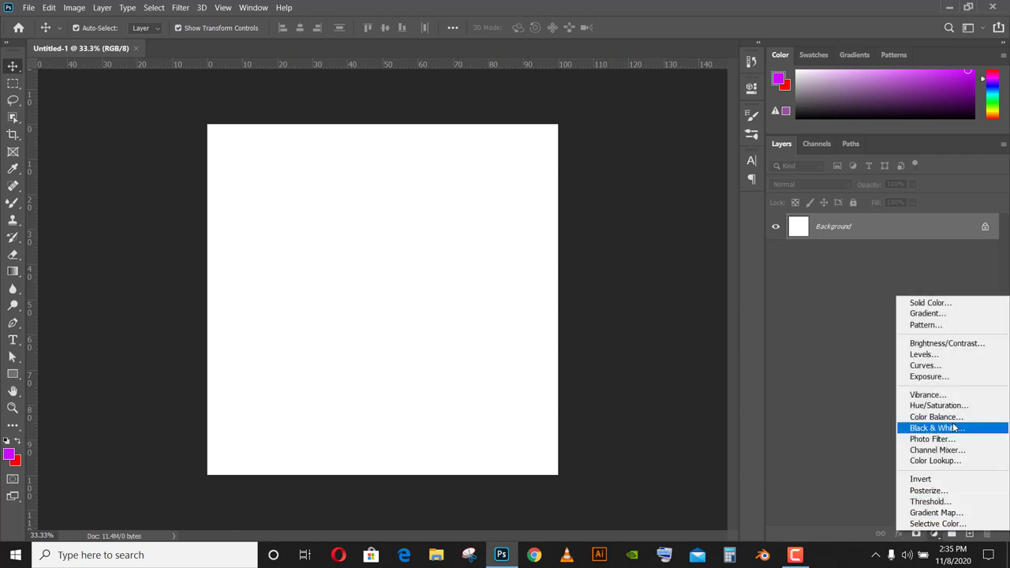
pyautogui.click(933, 303)
pyautogui.write('000000')
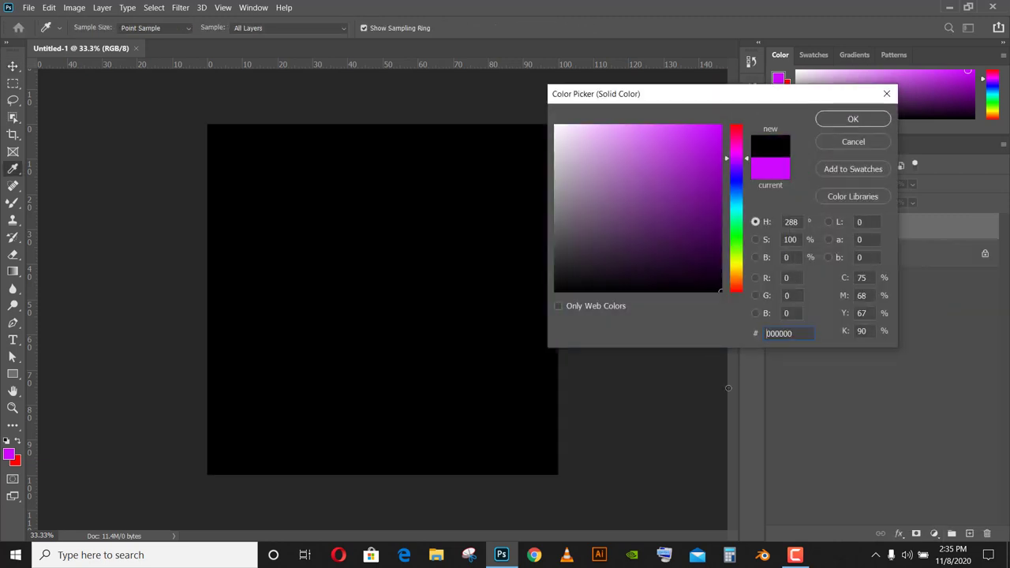
pyautogui.press('Return')
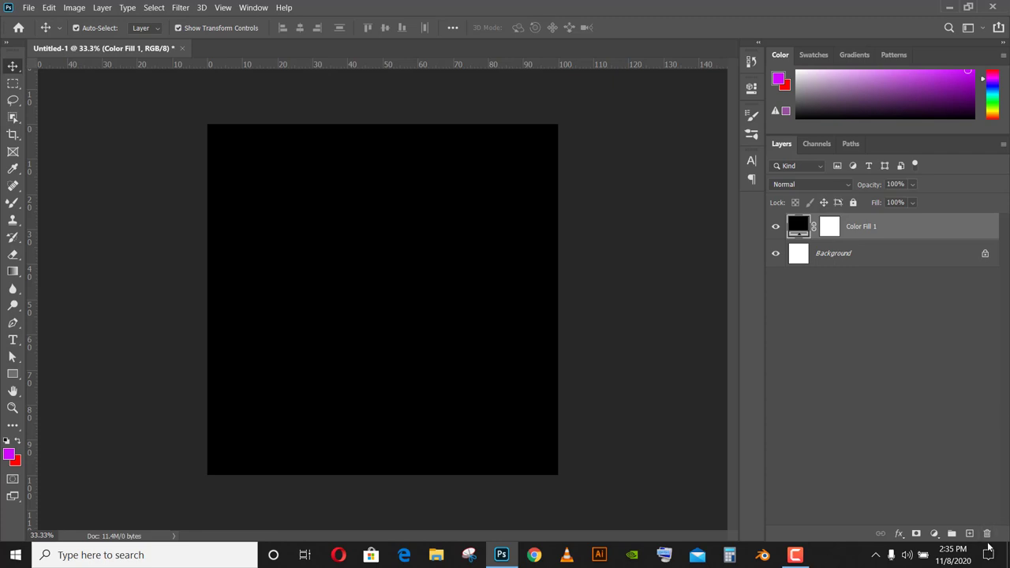
pyautogui.click(973, 535)
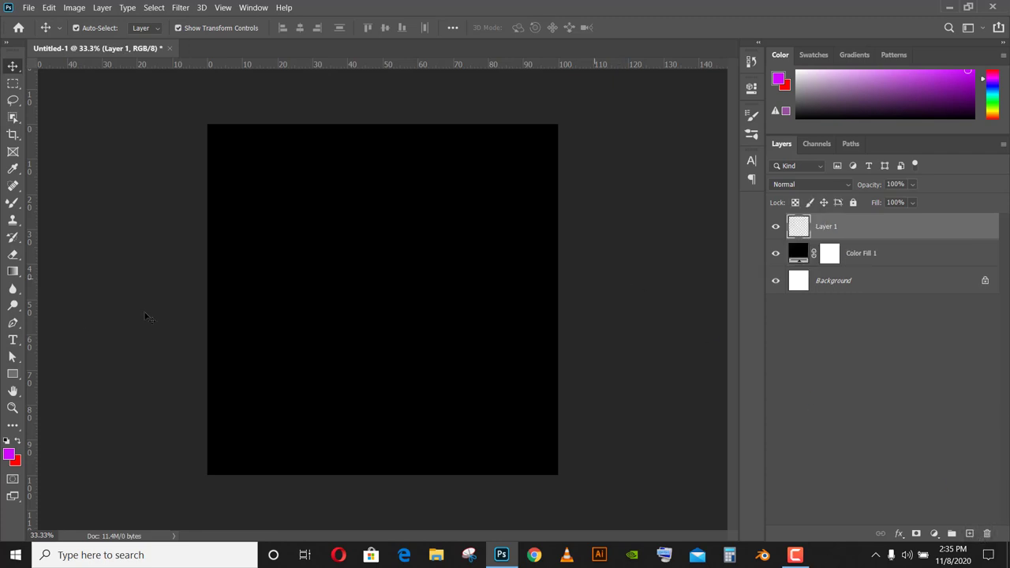
# Step: Paint a soft orange-yellow (#ffb70a) brushstroke near the canvas's upper centre
pyautogui.click(12, 203)
pyautogui.click(57, 203)
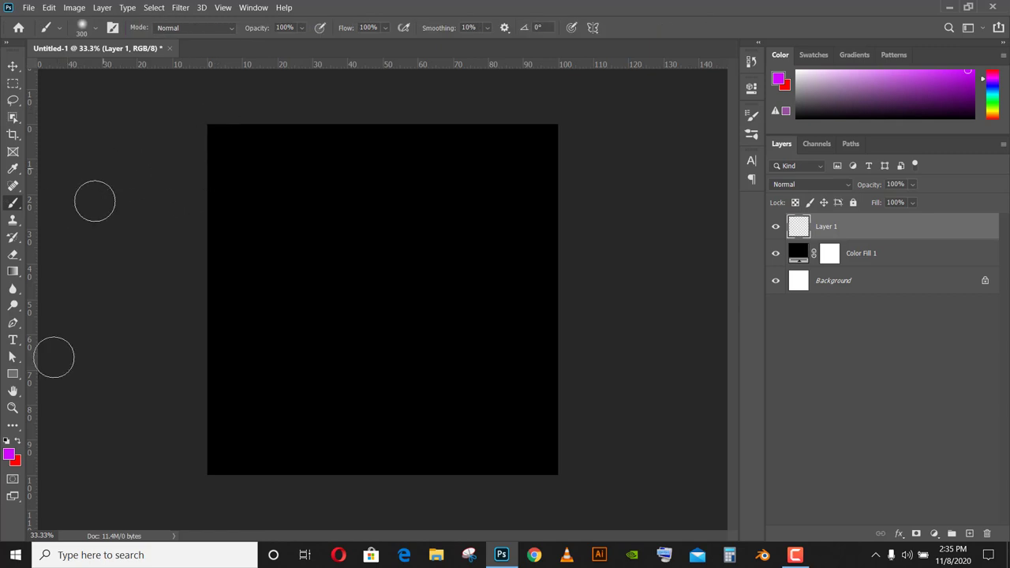
pyautogui.click(10, 455)
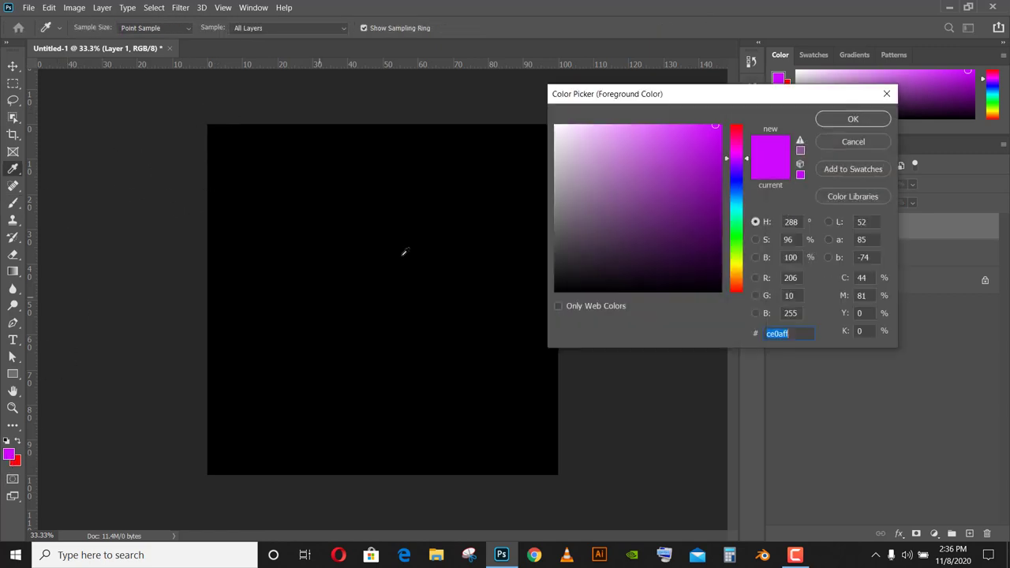
pyautogui.moveTo(742, 286); pyautogui.dragTo(742, 276)
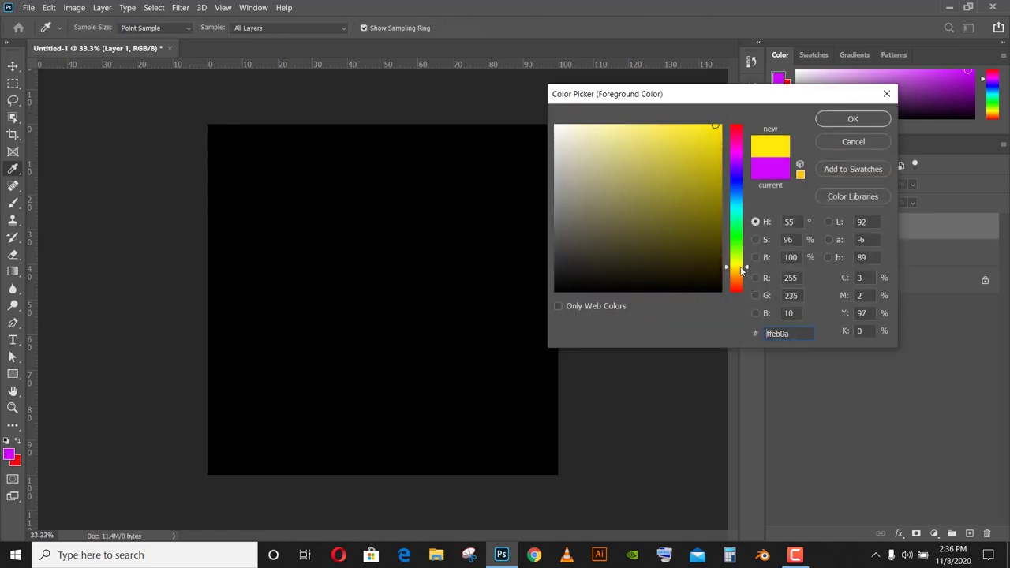
pyautogui.press('Return')
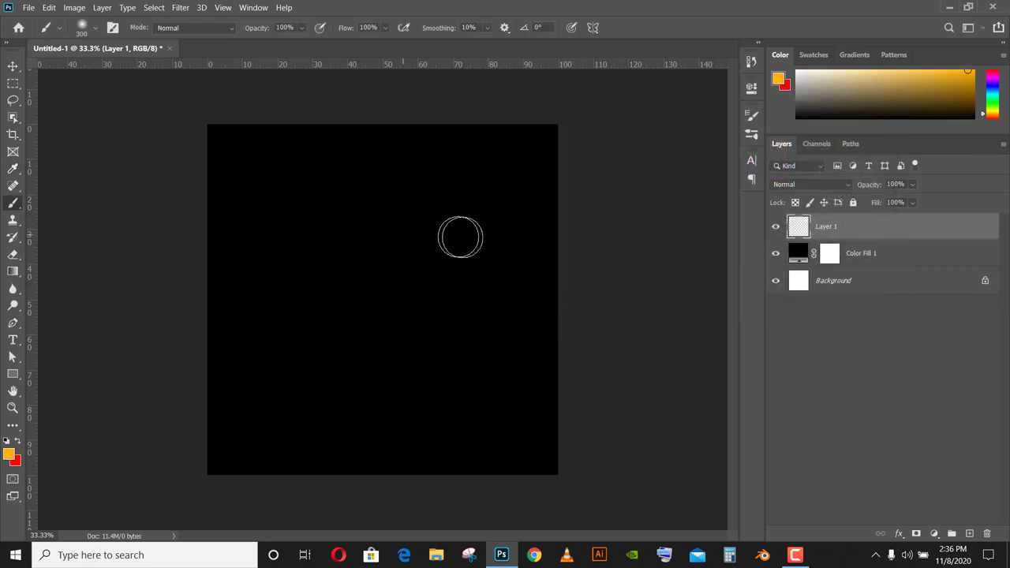
pyautogui.moveTo(446, 244)
pyautogui.mouseDown()
pyautogui.moveTo(381, 214)
pyautogui.moveTo(339, 214)
pyautogui.moveTo(439, 252)
pyautogui.moveTo(339, 226)
pyautogui.mouseUp()
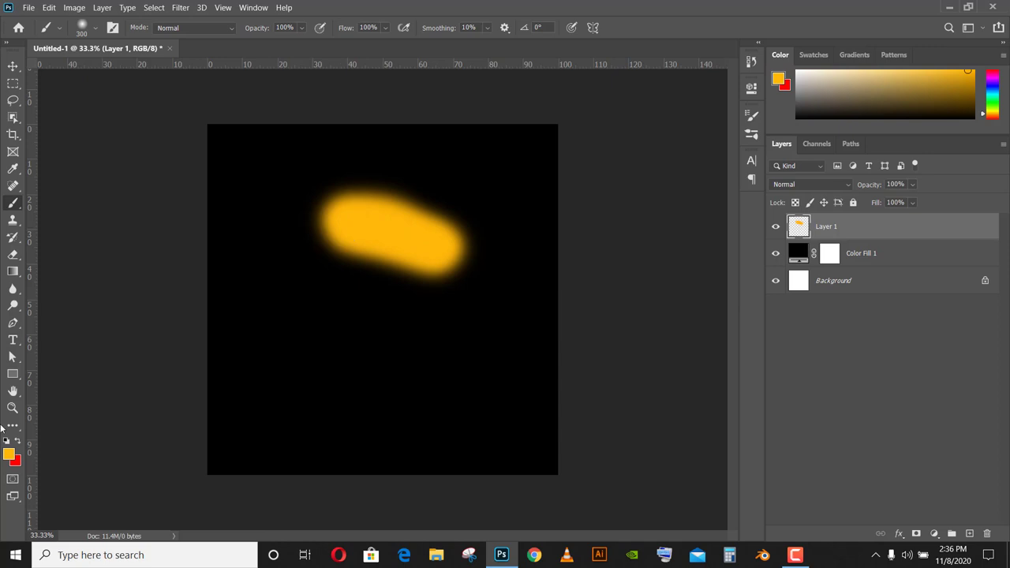
# Step: Set the foreground colour to black sampled from the canvas, then reopen the Color Picker
pyautogui.click(9, 454)
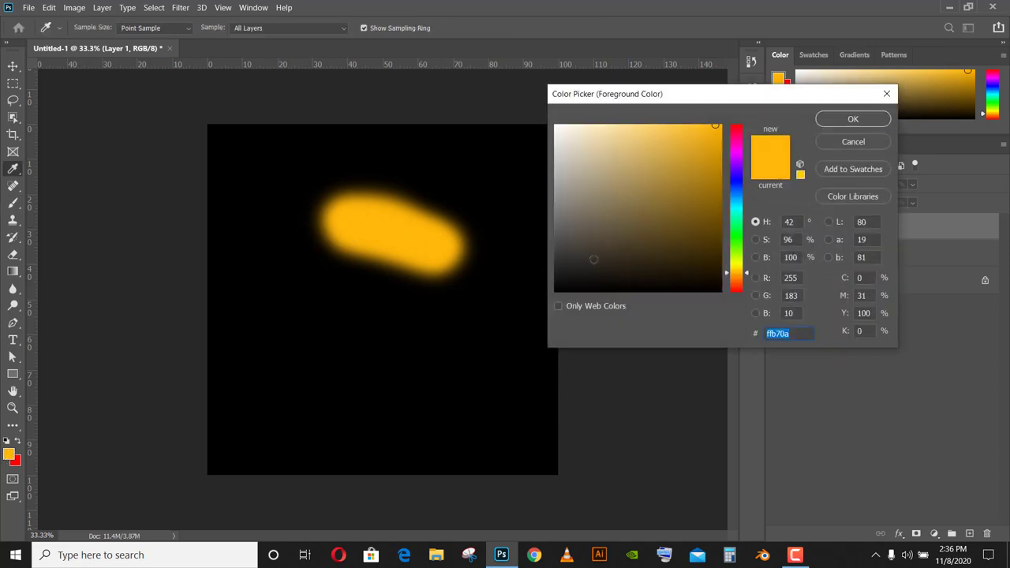
pyautogui.click(735, 271)
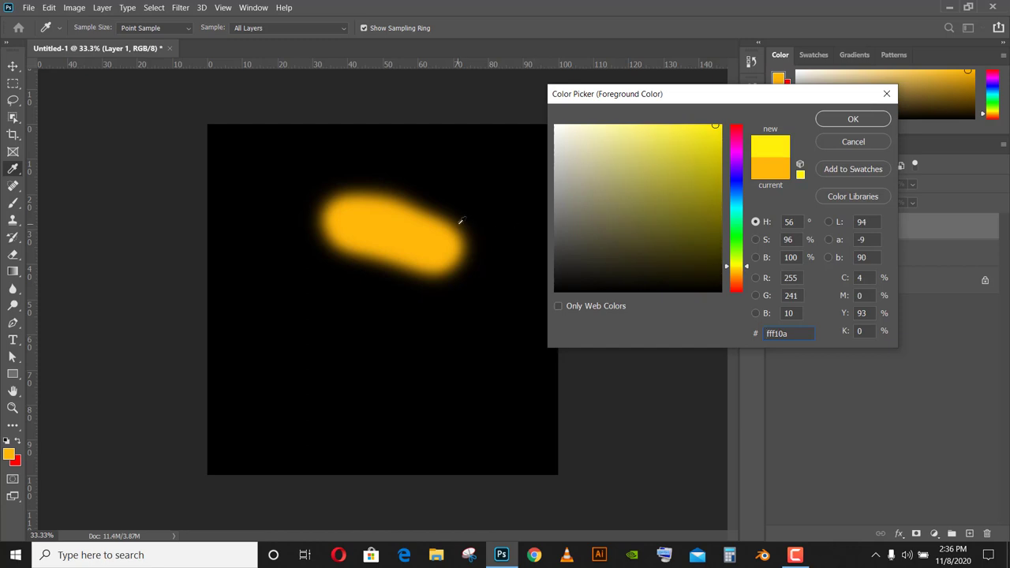
pyautogui.click(502, 221)
pyautogui.press('Return')
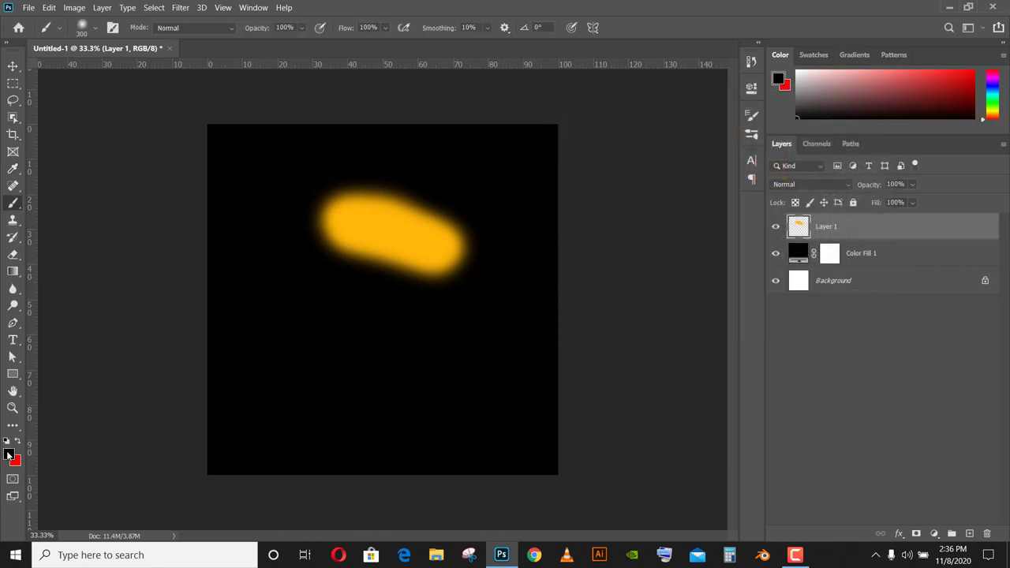
pyautogui.click(9, 455)
# Step: Paint a yellow band across the lower half of the orange blob
pyautogui.click(737, 273)
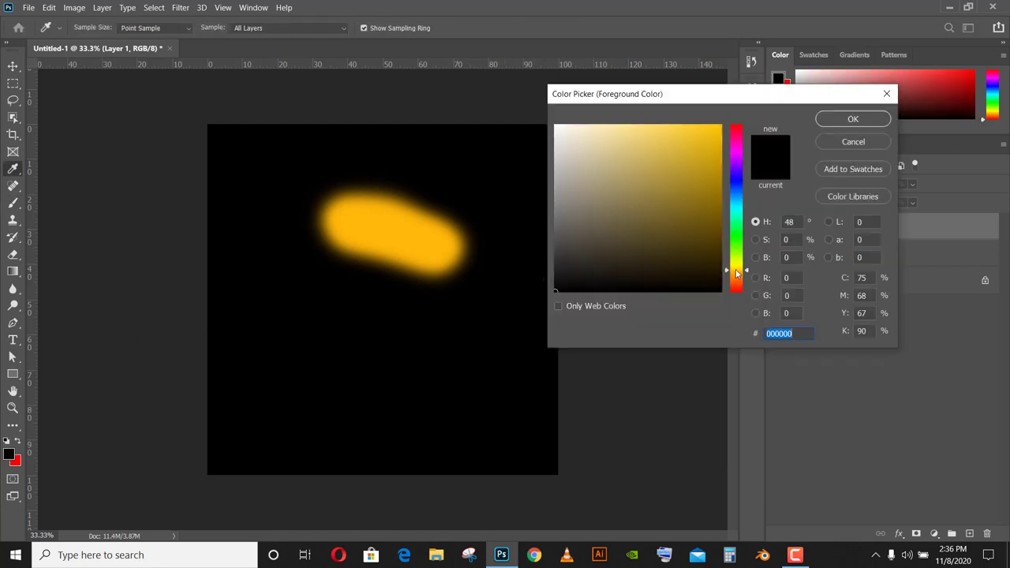
pyautogui.moveTo(736, 271); pyautogui.dragTo(725, 268)
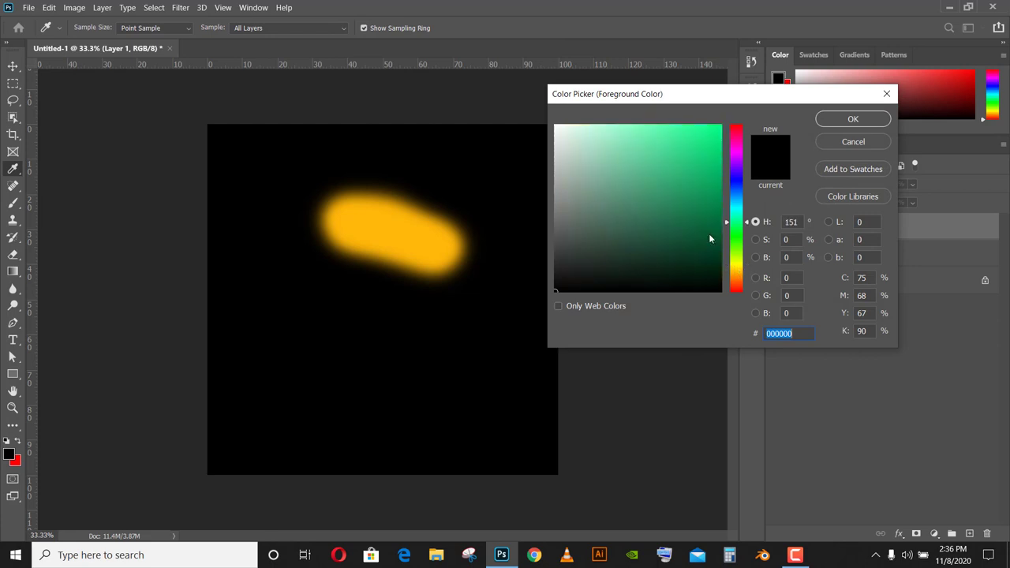
pyautogui.write('fcff00')
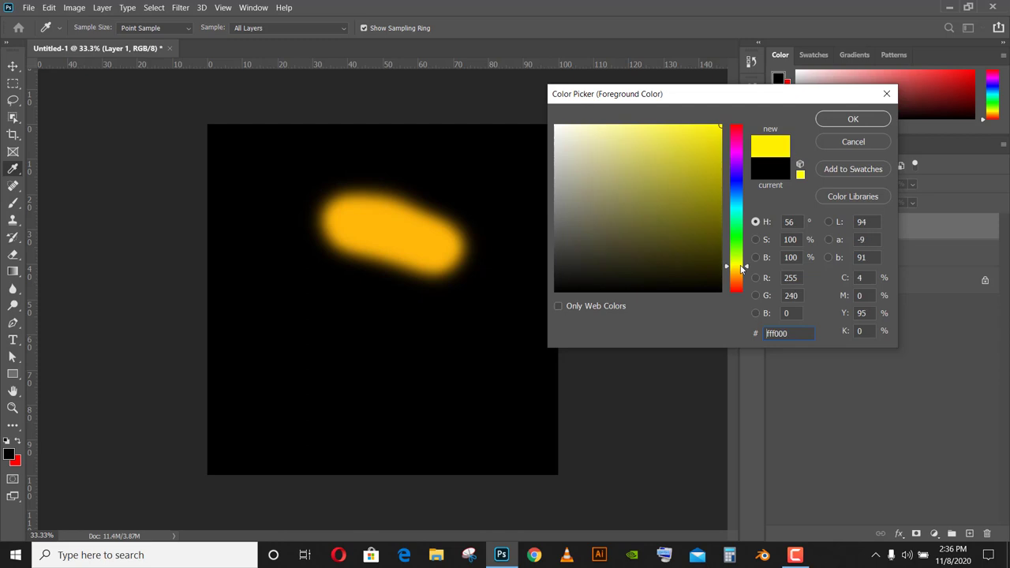
pyautogui.press('Return')
pyautogui.press('b')
pyautogui.moveTo(442, 276)
pyautogui.mouseDown()
pyautogui.moveTo(340, 242)
pyautogui.moveTo(342, 273)
pyautogui.moveTo(419, 273)
pyautogui.moveTo(394, 251)
pyautogui.mouseUp()
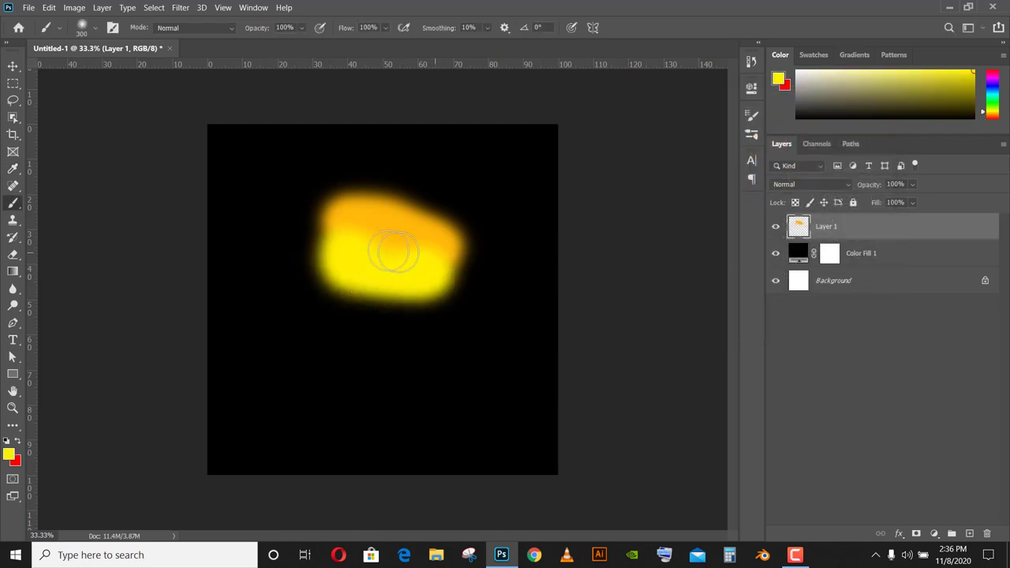
# Step: Paint a green (#12ff00) band below the yellow area
pyautogui.click(8, 454)
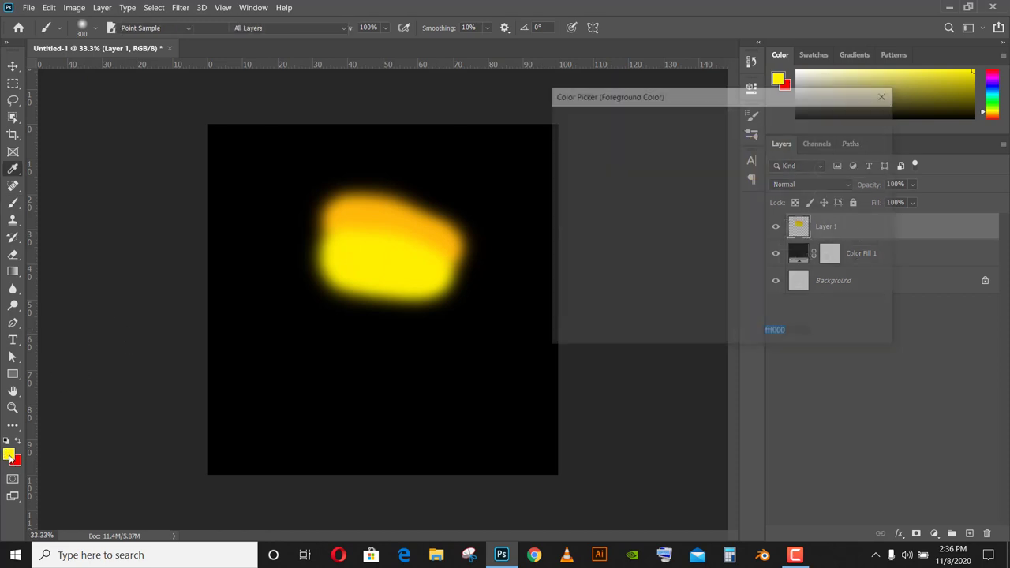
pyautogui.moveTo(746, 269); pyautogui.dragTo(745, 234)
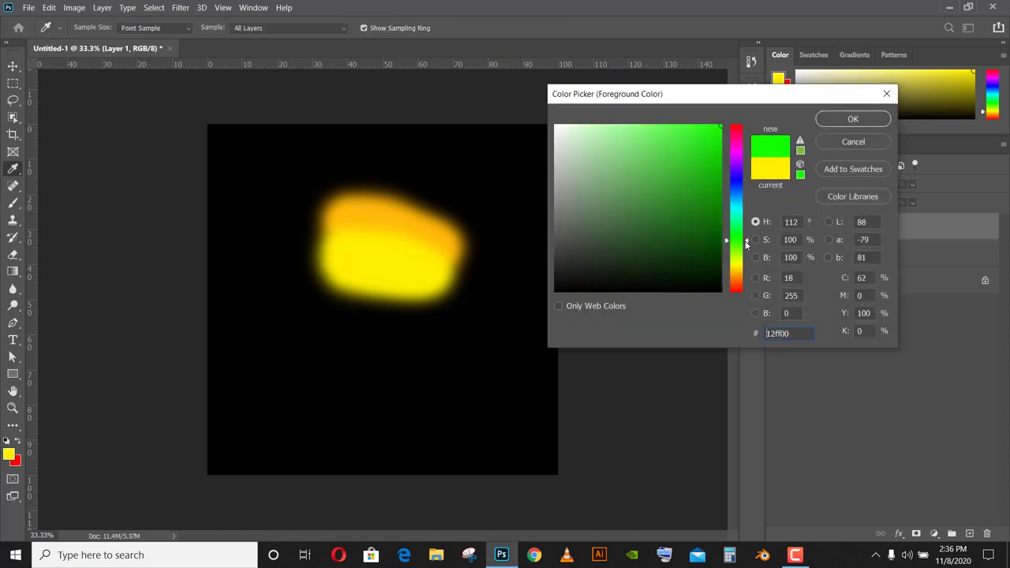
pyautogui.press('Return')
pyautogui.moveTo(440, 309)
pyautogui.mouseDown()
pyautogui.moveTo(384, 293)
pyautogui.moveTo(327, 300)
pyautogui.moveTo(429, 316)
pyautogui.mouseUp()
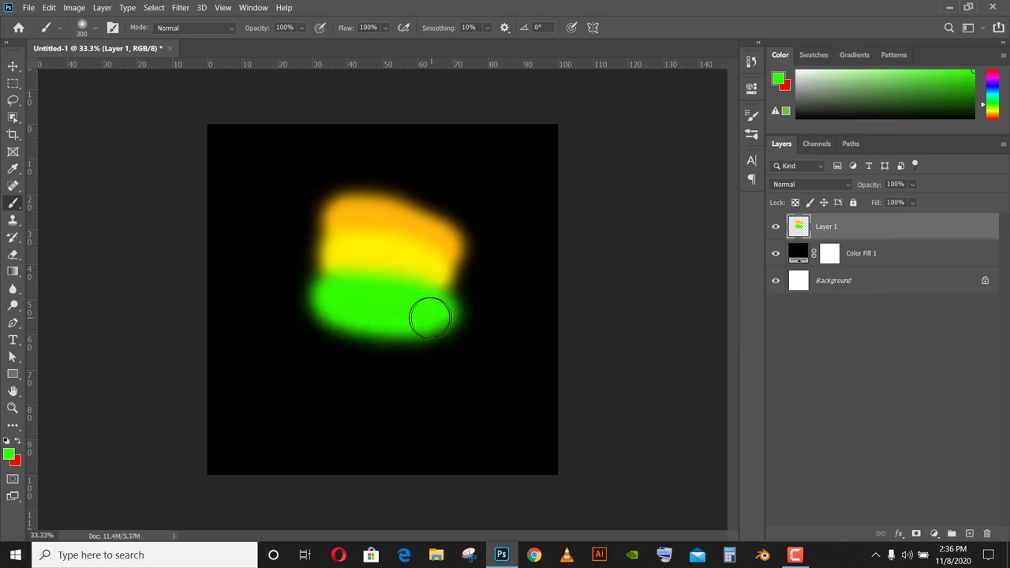
# Step: Paint a mint (#00ffc0) stroke down the blob's right edge
pyautogui.click(13, 458)
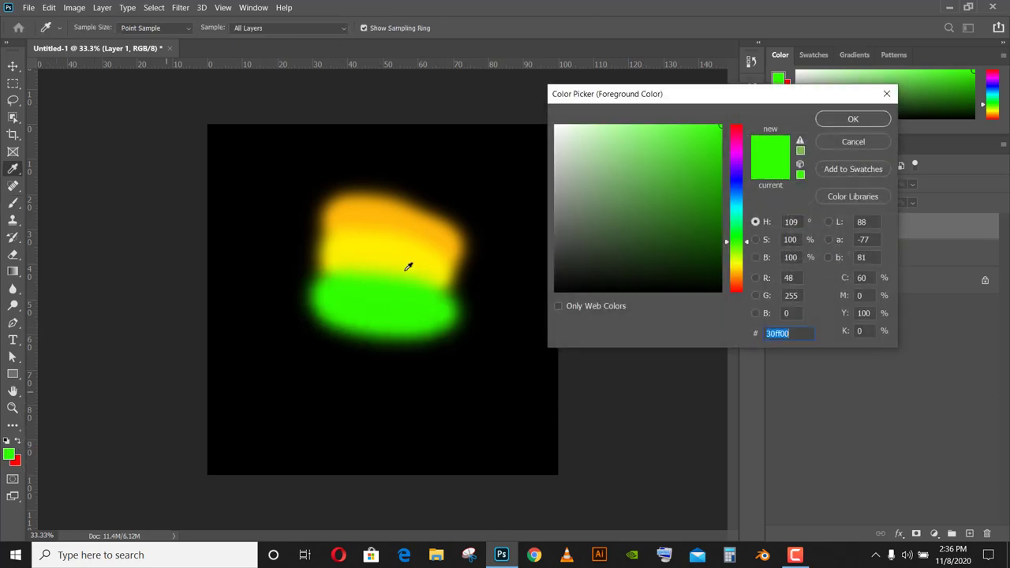
pyautogui.moveTo(746, 241); pyautogui.dragTo(746, 218)
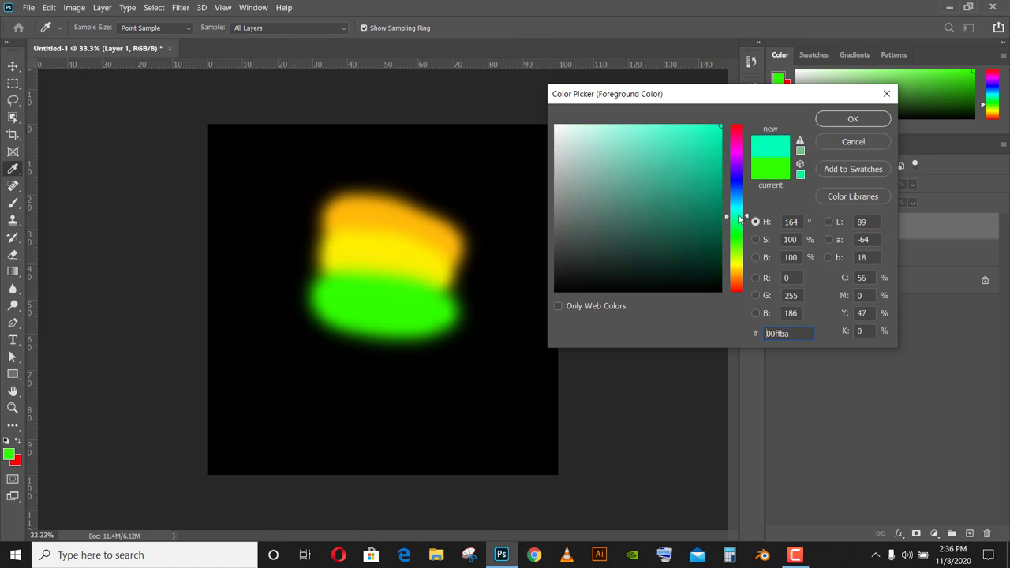
pyautogui.press('Return')
pyautogui.moveTo(466, 338); pyautogui.dragTo(464, 235)
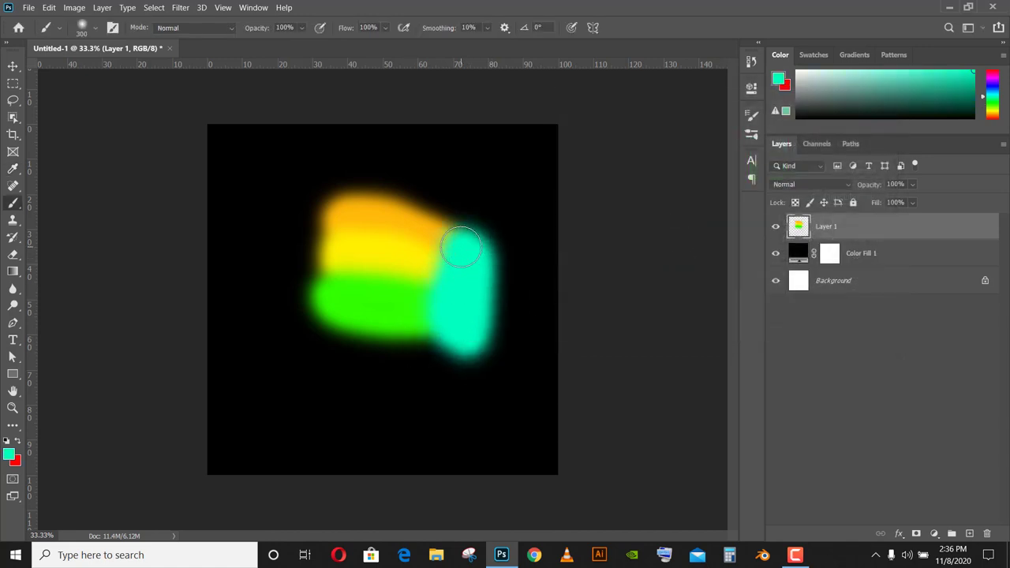
# Step: Paint sky-blue over the lower blob, then shift the foreground hue to purple
pyautogui.click(8, 456)
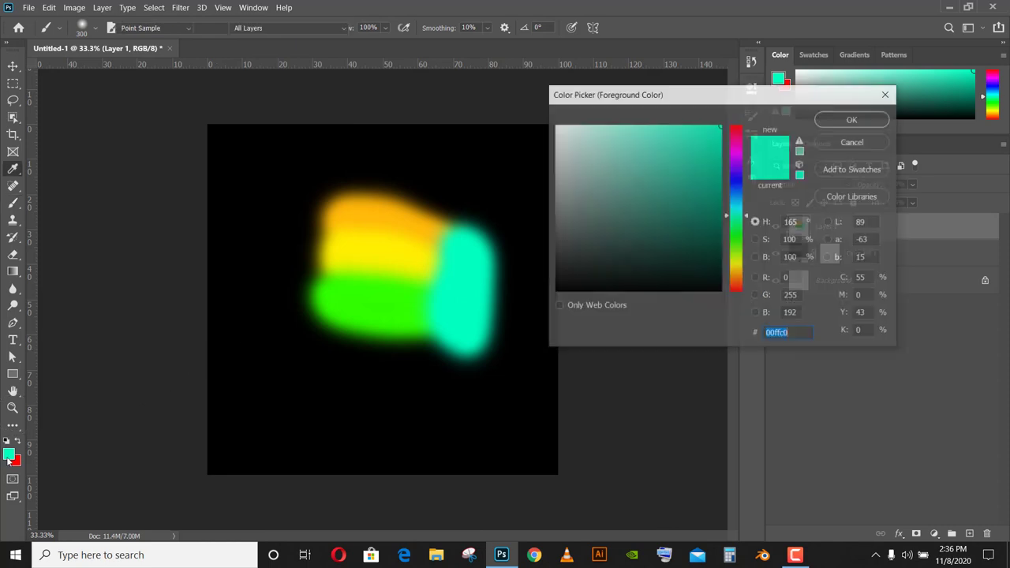
pyautogui.moveTo(743, 217); pyautogui.dragTo(743, 203)
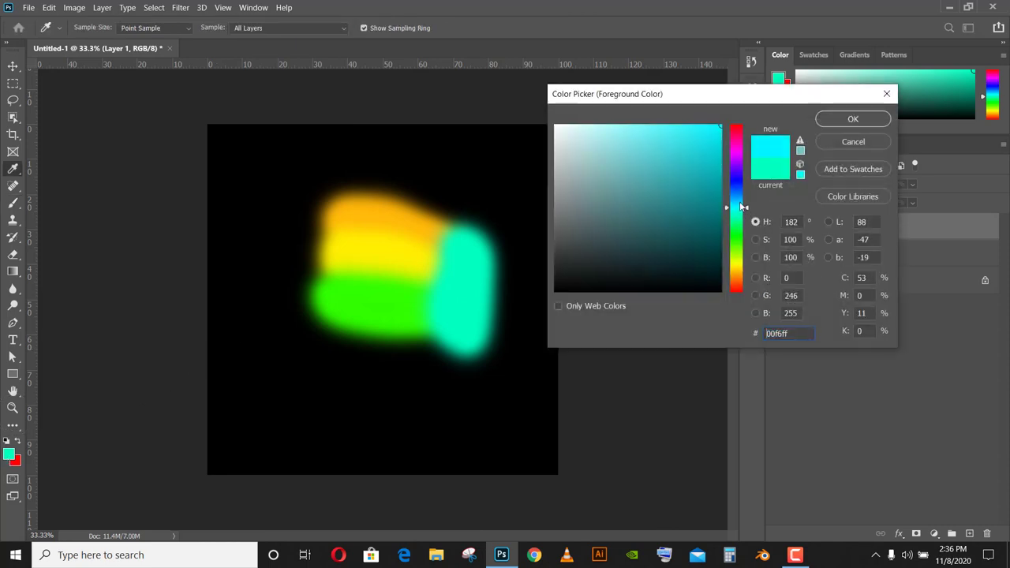
pyautogui.press('Return')
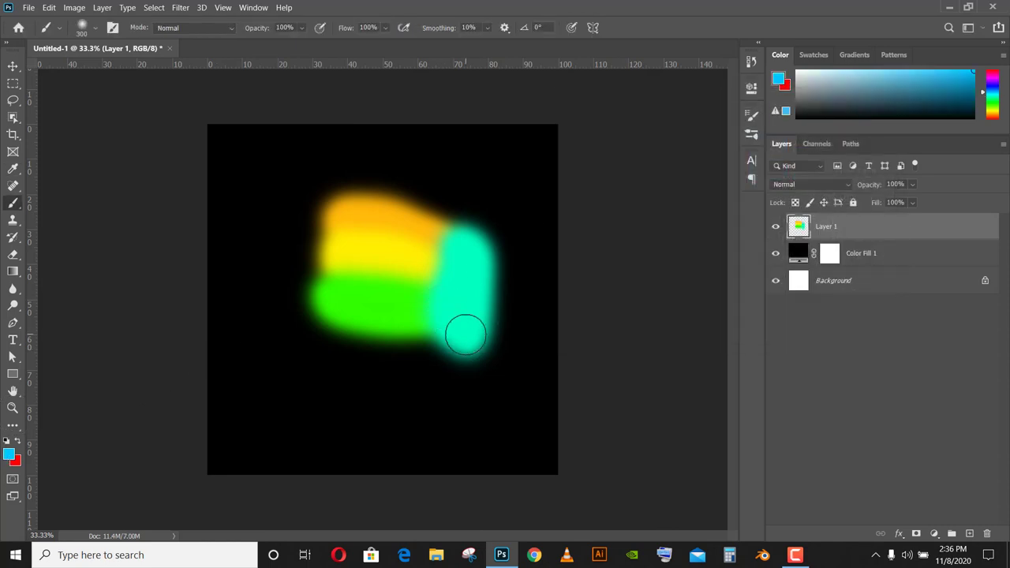
pyautogui.moveTo(410, 334)
pyautogui.mouseDown()
pyautogui.moveTo(474, 292)
pyautogui.moveTo(400, 347)
pyautogui.moveTo(371, 308)
pyautogui.moveTo(309, 318)
pyautogui.moveTo(354, 327)
pyautogui.moveTo(320, 239)
pyautogui.mouseUp()
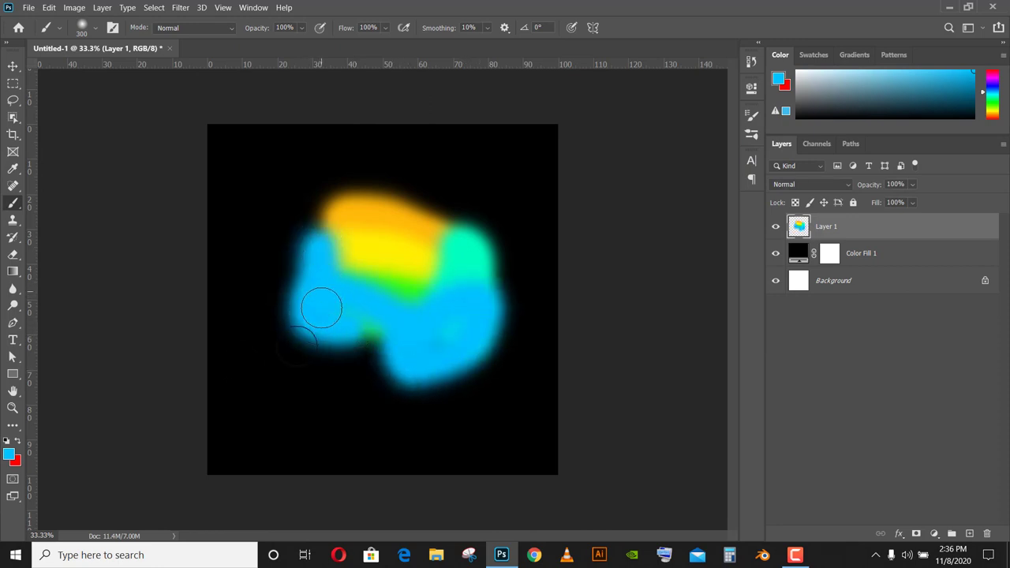
pyautogui.click(9, 453)
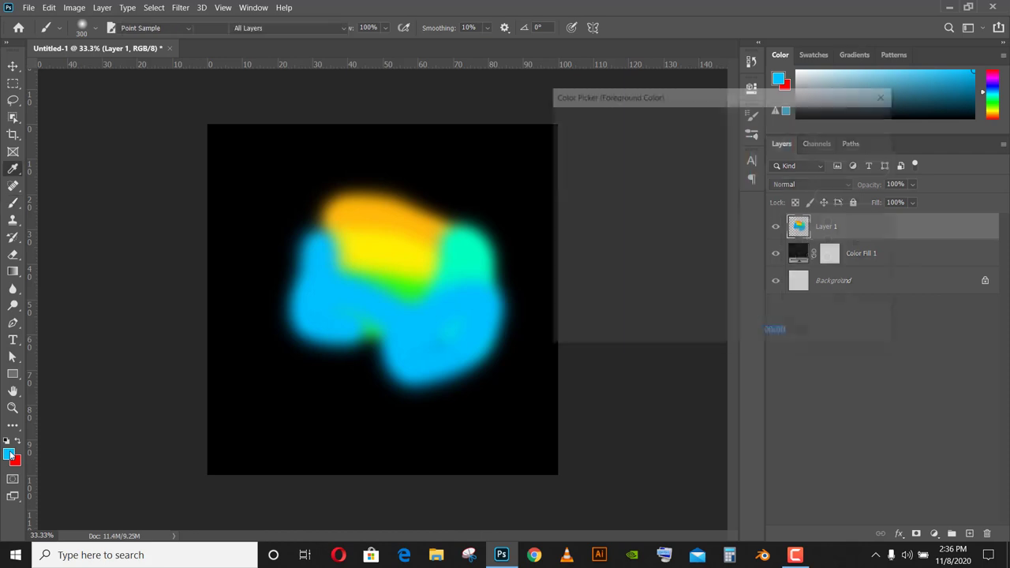
pyautogui.moveTo(751, 205); pyautogui.dragTo(751, 161)
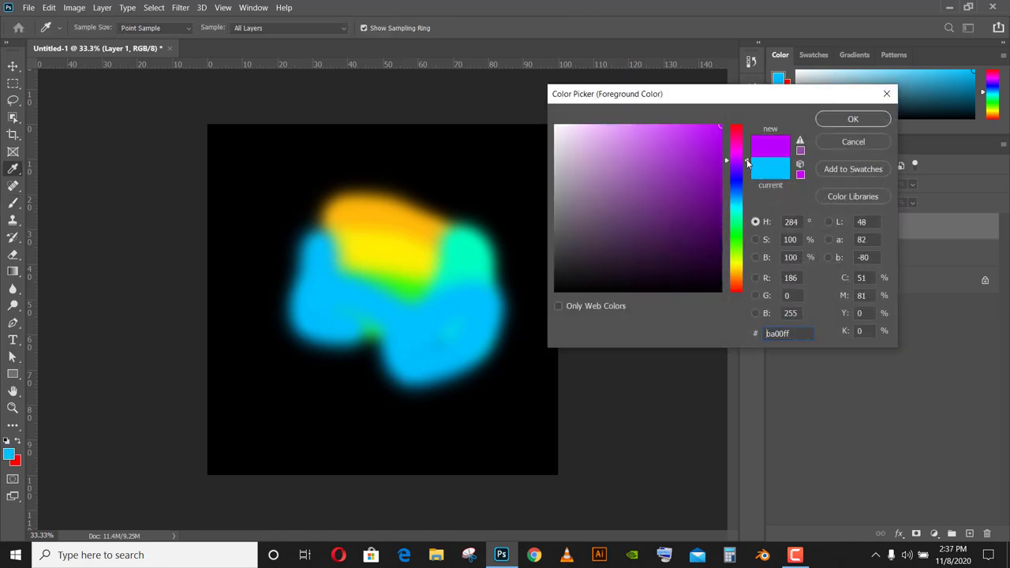
# Step: Paint purple (#cc00ff) strokes across the blob and its lower-right edge
pyautogui.press('Return')
pyautogui.moveTo(394, 339)
pyautogui.mouseDown()
pyautogui.moveTo(353, 334)
pyautogui.moveTo(462, 333)
pyautogui.moveTo(505, 274)
pyautogui.moveTo(469, 224)
pyautogui.mouseUp()
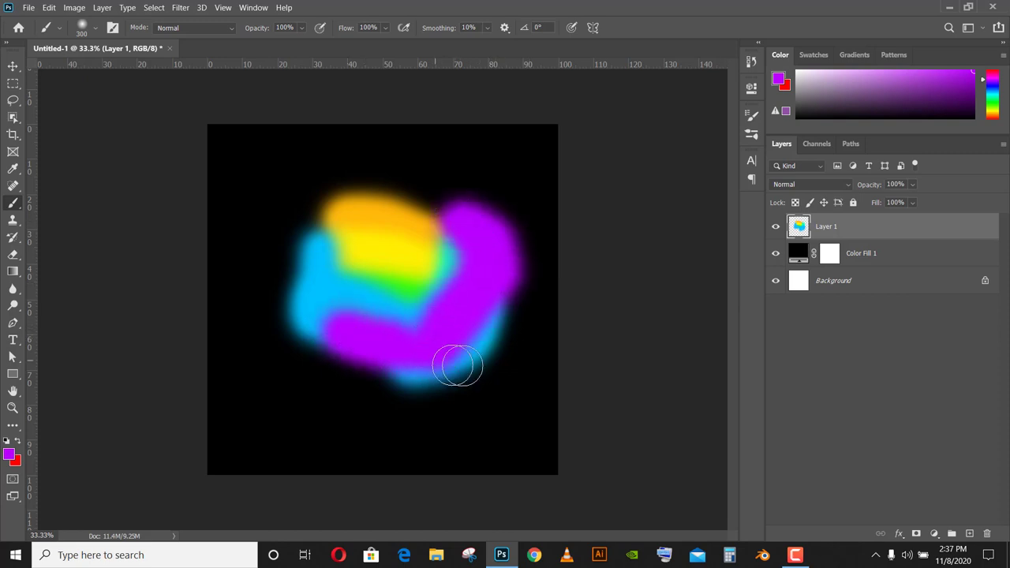
pyautogui.moveTo(449, 365); pyautogui.dragTo(473, 369)
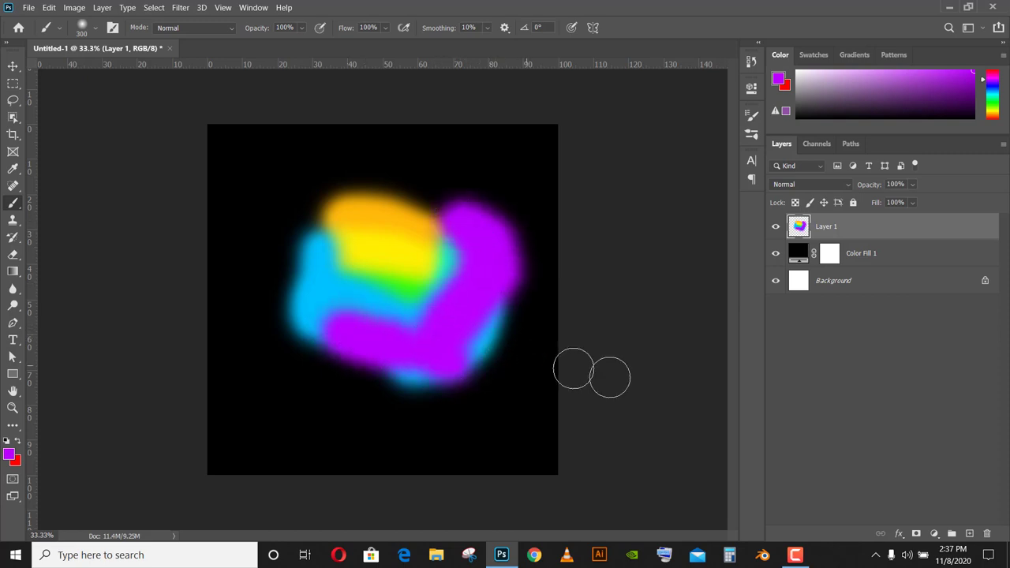
# Step: Switch to magenta and paint a broad stroke across the lower blob
pyautogui.click(7, 454)
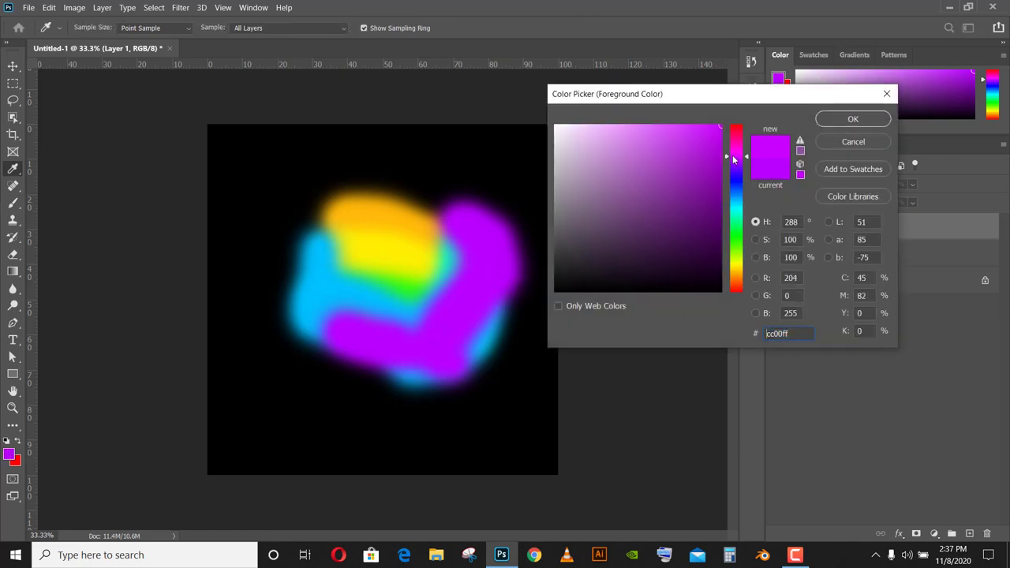
pyautogui.moveTo(733, 154); pyautogui.dragTo(733, 147)
pyautogui.press('Return')
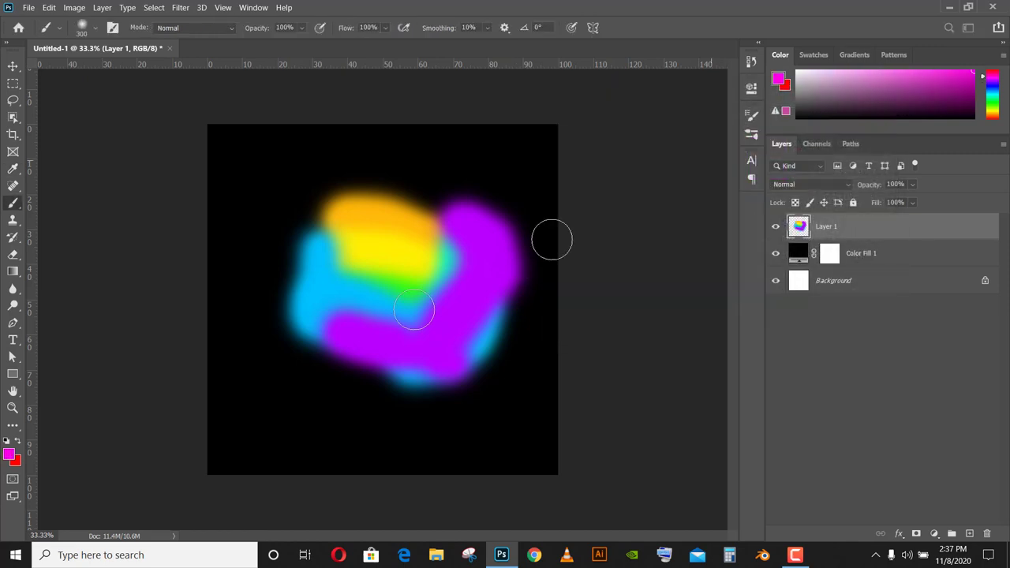
pyautogui.moveTo(247, 340)
pyautogui.mouseDown()
pyautogui.moveTo(423, 361)
pyautogui.moveTo(522, 322)
pyautogui.moveTo(444, 180)
pyautogui.moveTo(413, 184)
pyautogui.moveTo(494, 221)
pyautogui.moveTo(519, 271)
pyautogui.moveTo(487, 344)
pyautogui.moveTo(411, 408)
pyautogui.moveTo(339, 345)
pyautogui.moveTo(272, 308)
pyautogui.moveTo(295, 239)
pyautogui.moveTo(324, 362)
pyautogui.mouseUp()
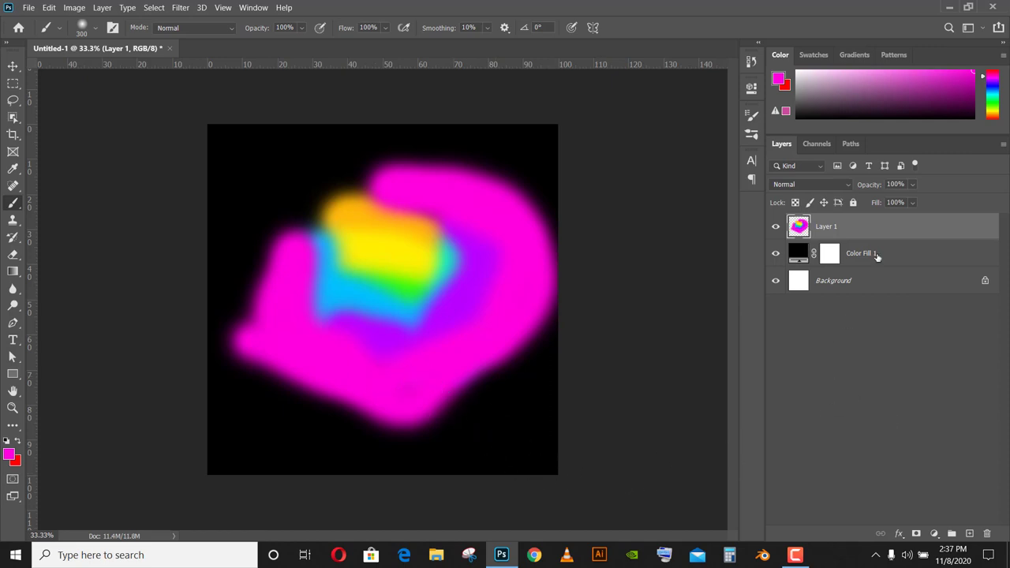
# Step: Apply a Gaussian Blur of about 84 px radius to Layer 1
pyautogui.click(13, 66)
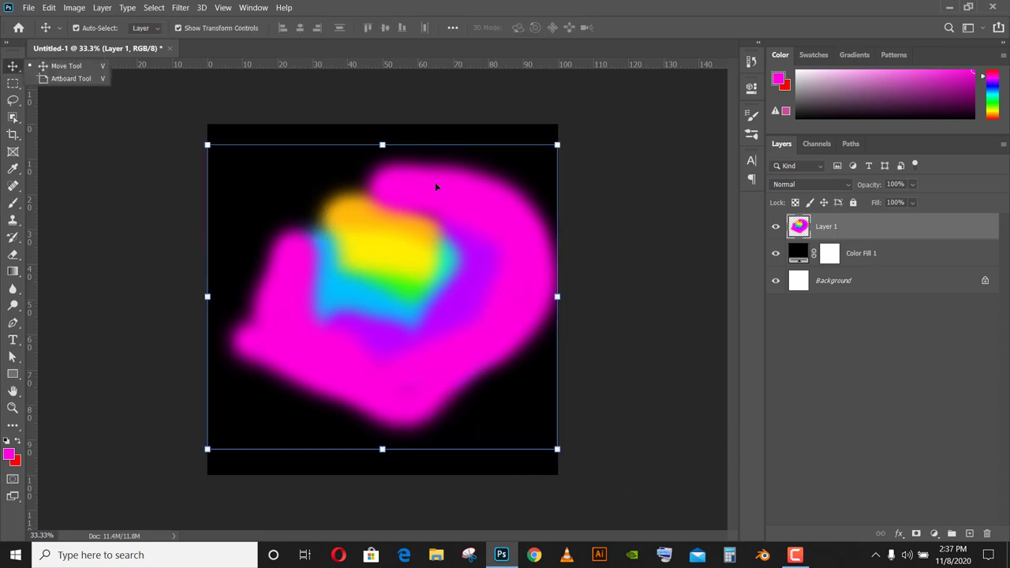
pyautogui.click(181, 7)
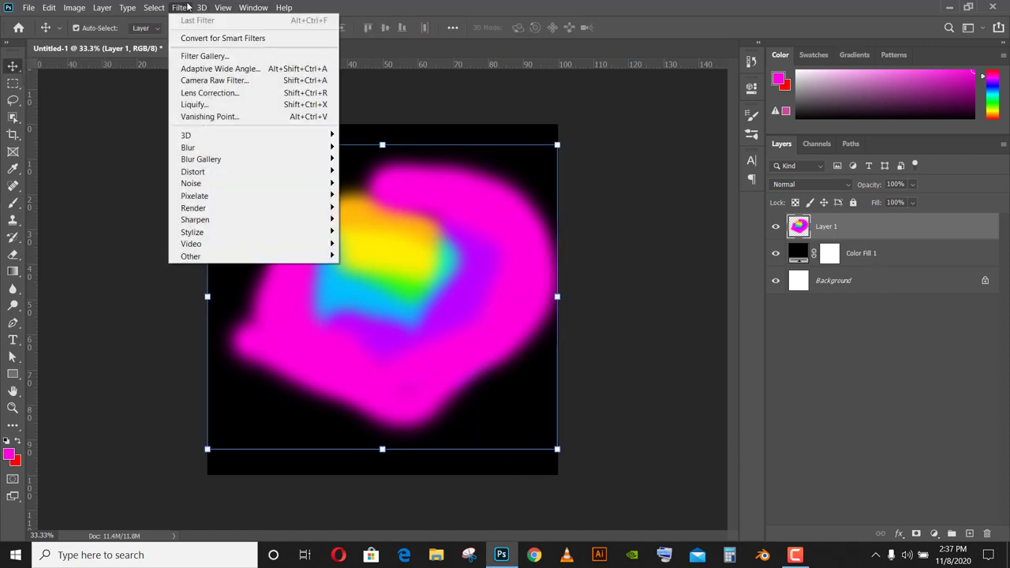
pyautogui.moveTo(251, 147)
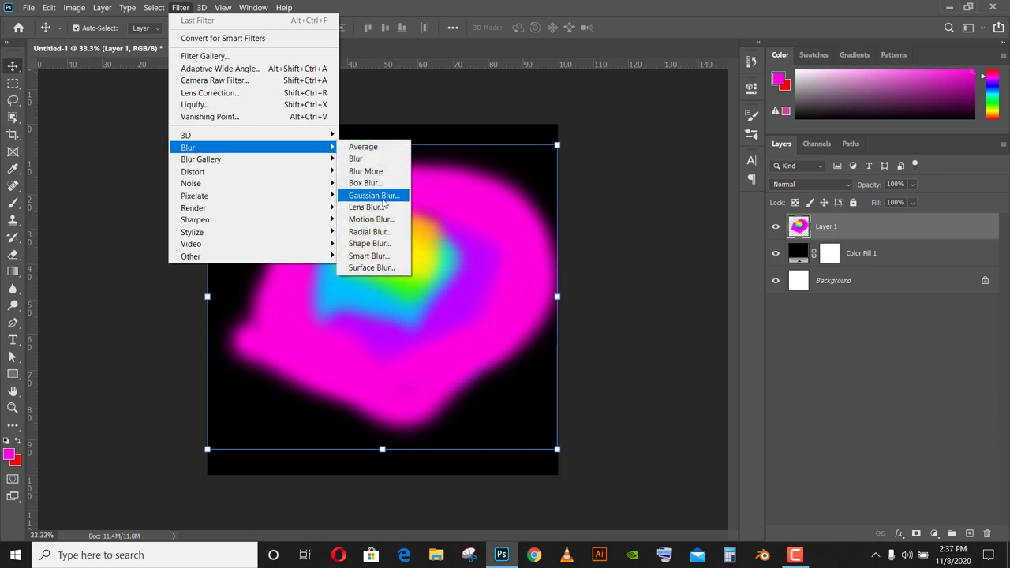
pyautogui.click(377, 196)
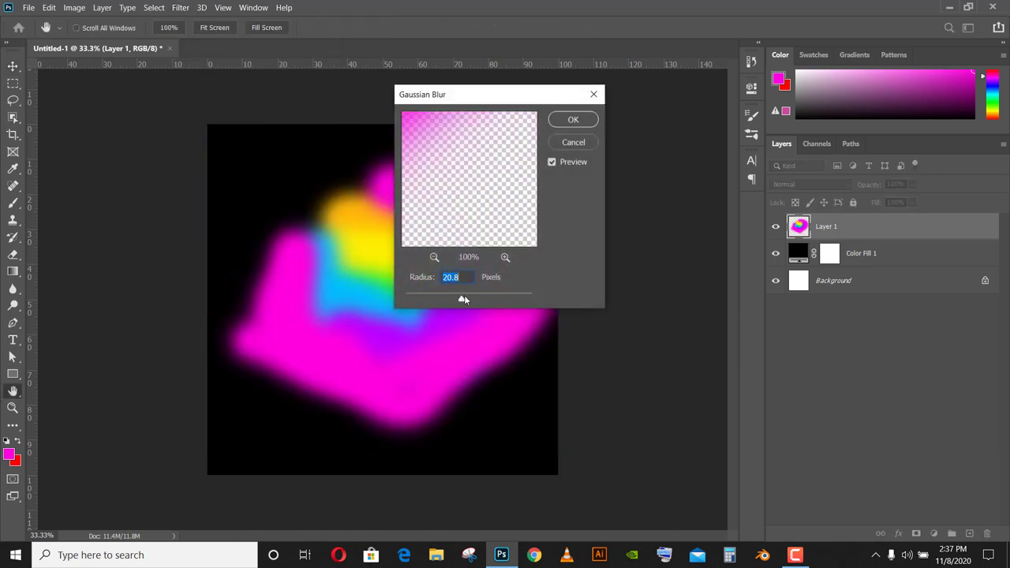
pyautogui.moveTo(462, 297); pyautogui.dragTo(486, 295)
pyautogui.press('Return')
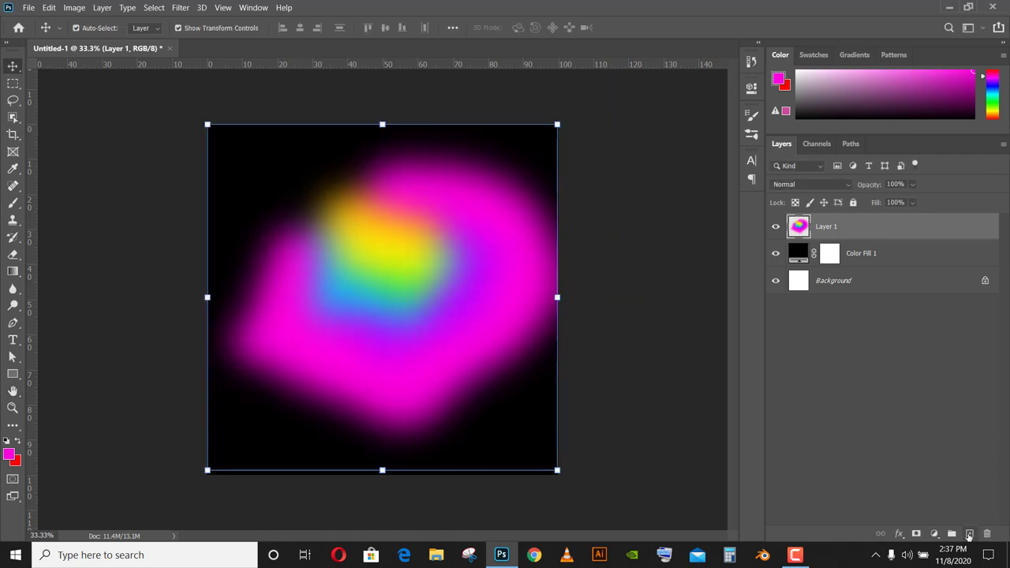
# Step: Switch to the Mixer Brush, clean the brush and keep the Dry, Heavy Load mix
pyautogui.click(12, 237)
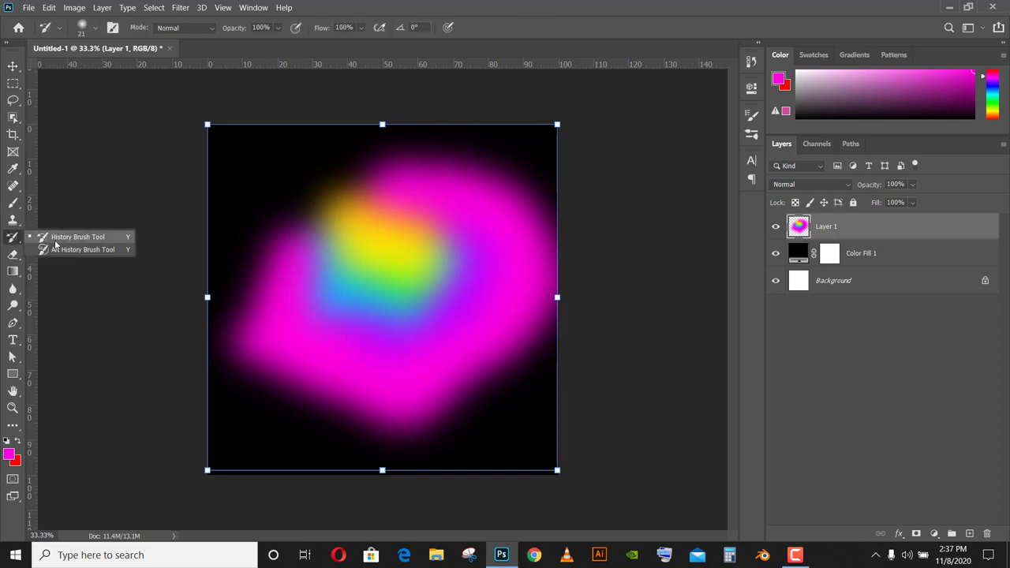
pyautogui.rightClick(13, 204)
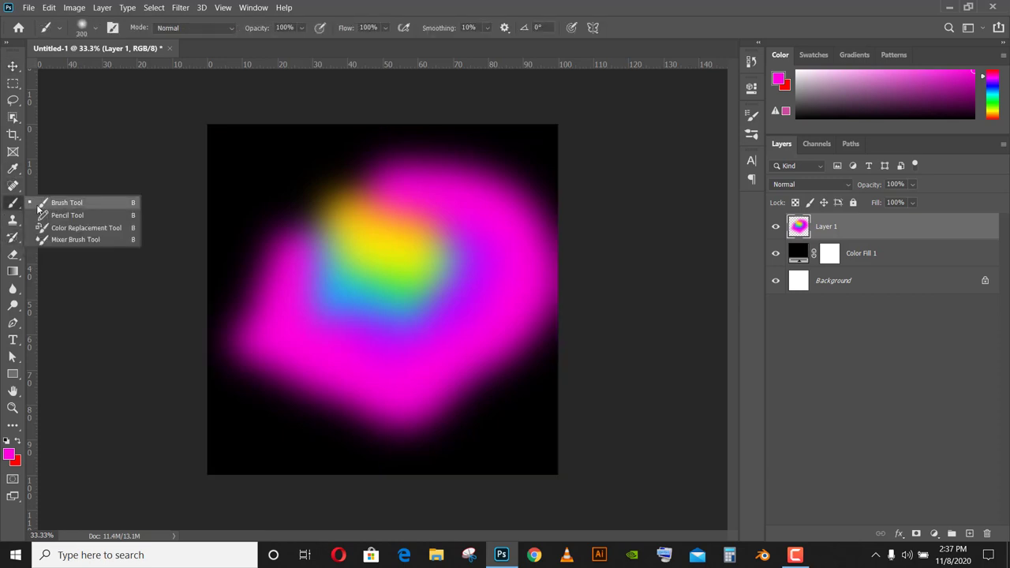
pyautogui.click(49, 244)
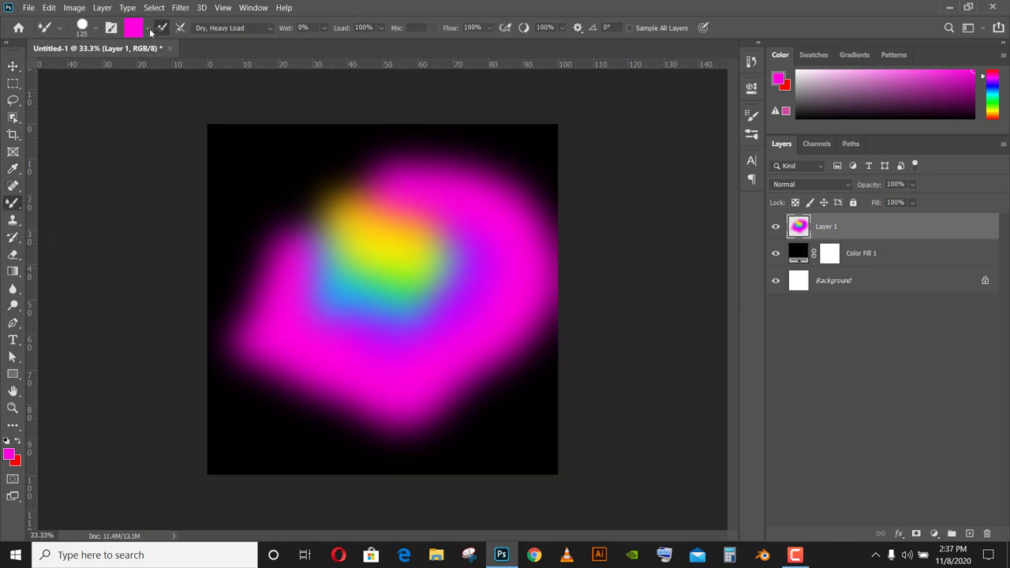
pyautogui.click(149, 30)
pyautogui.click(153, 61)
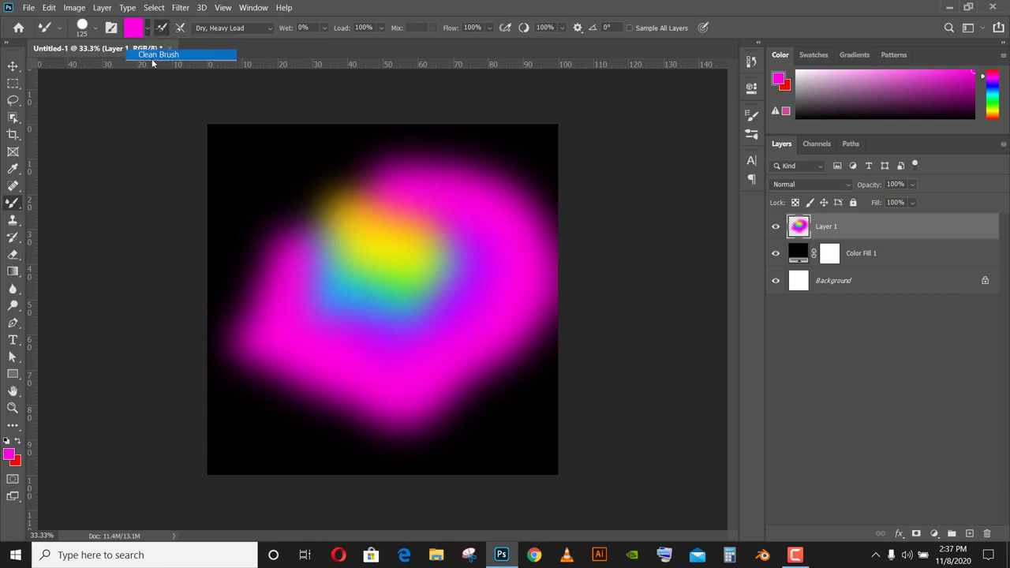
pyautogui.click(218, 29)
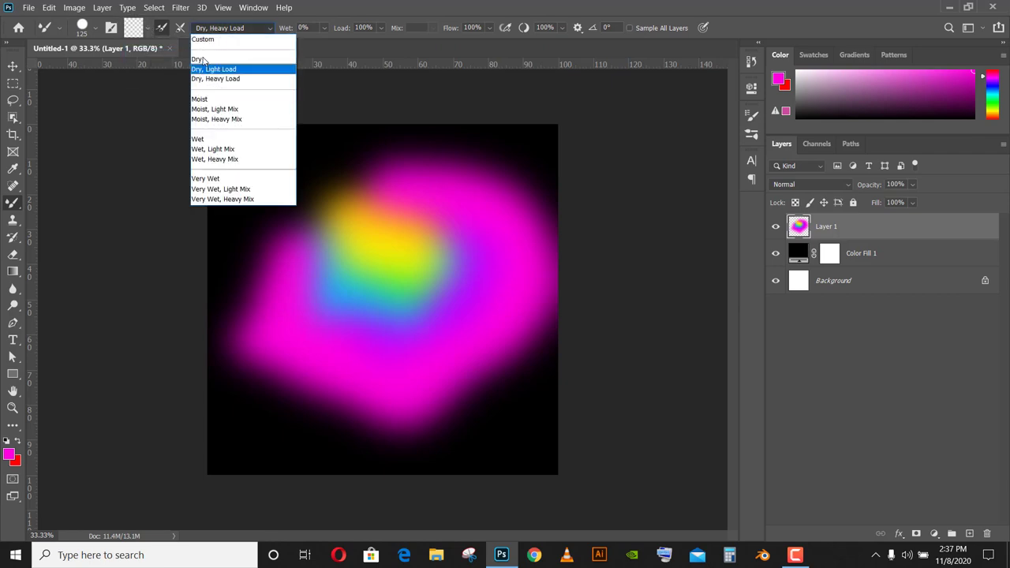
pyautogui.click(211, 78)
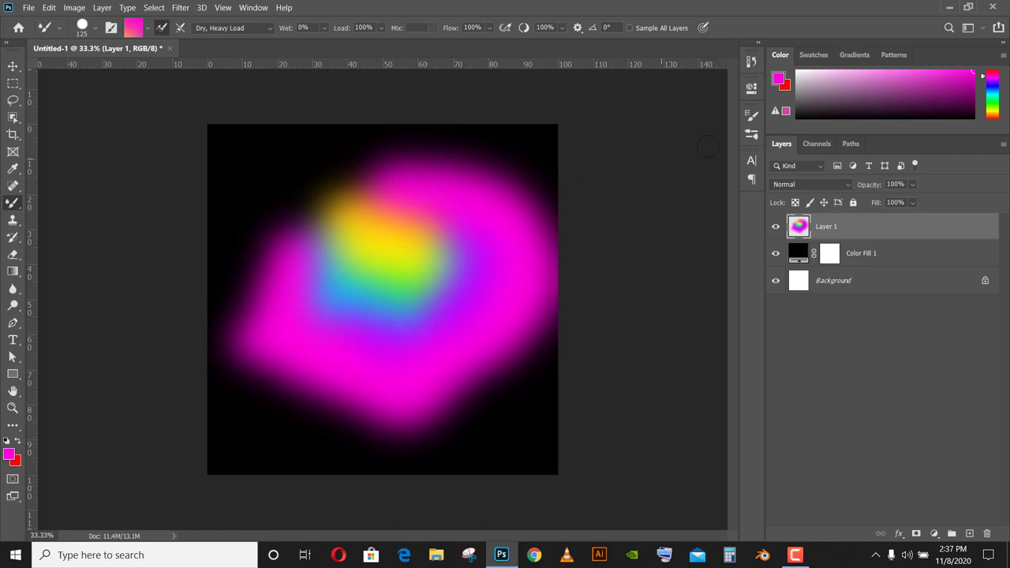
# Step: Select the Hard Round tip from the brush presets
pyautogui.click(753, 134)
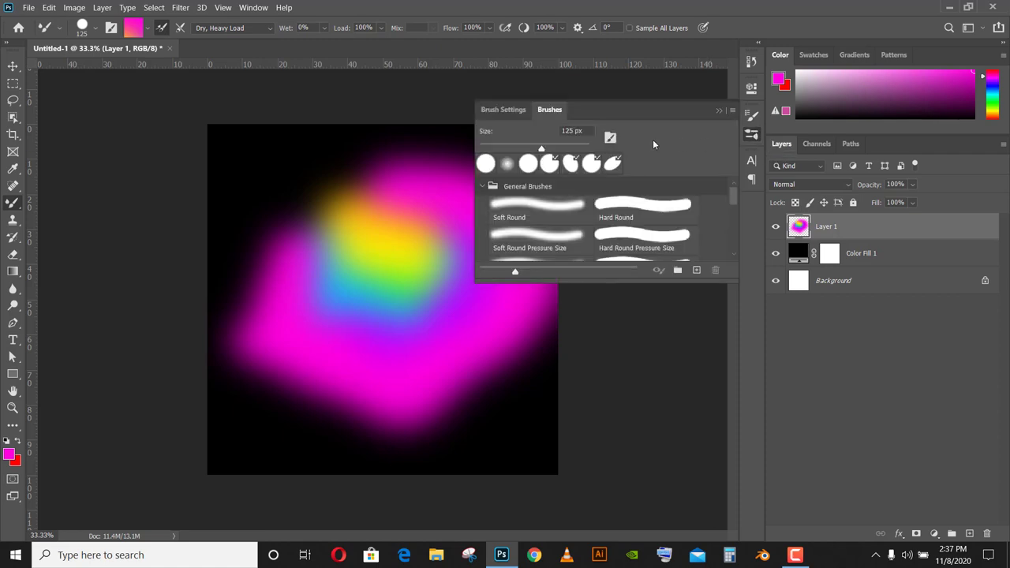
pyautogui.click(614, 220)
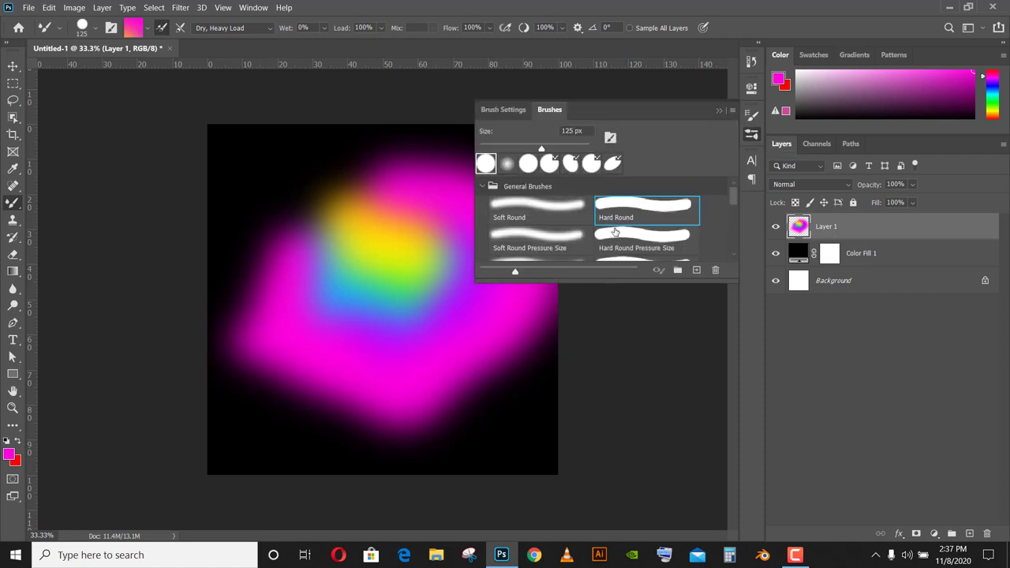
pyautogui.click(718, 111)
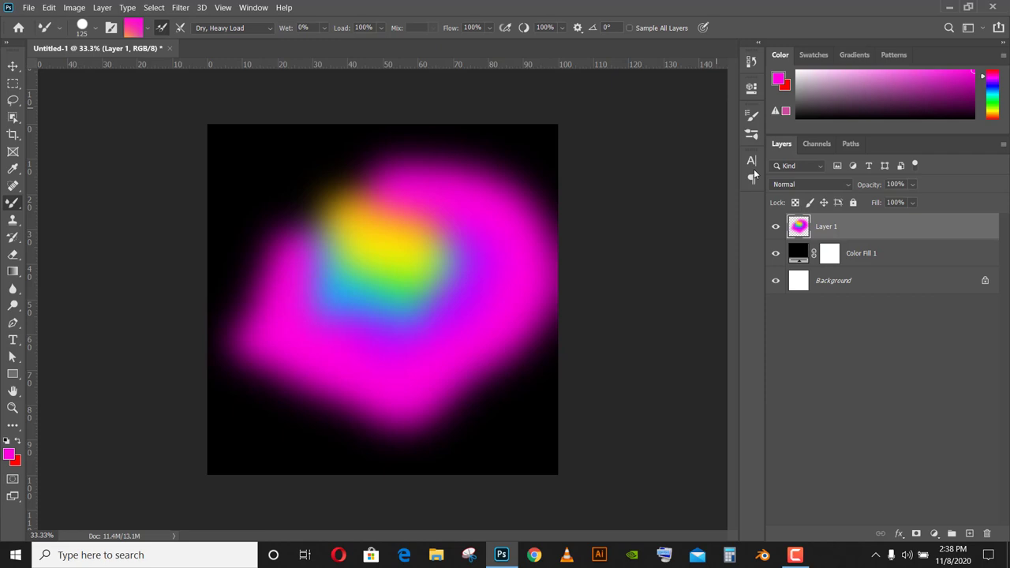
# Step: On a new Layer 2, paint a pink tube looping along the lower canvas
pyautogui.click(970, 534)
pyautogui.moveTo(557, 383)
pyautogui.mouseDown()
pyautogui.moveTo(525, 355)
pyautogui.moveTo(463, 342)
pyautogui.moveTo(402, 354)
pyautogui.moveTo(322, 404)
pyautogui.mouseUp()
pyautogui.moveTo(425, 451)
pyautogui.mouseDown()
pyautogui.moveTo(387, 339)
pyautogui.moveTo(241, 440)
pyautogui.moveTo(372, 439)
pyautogui.moveTo(230, 362)
pyautogui.moveTo(226, 494)
pyautogui.mouseUp()
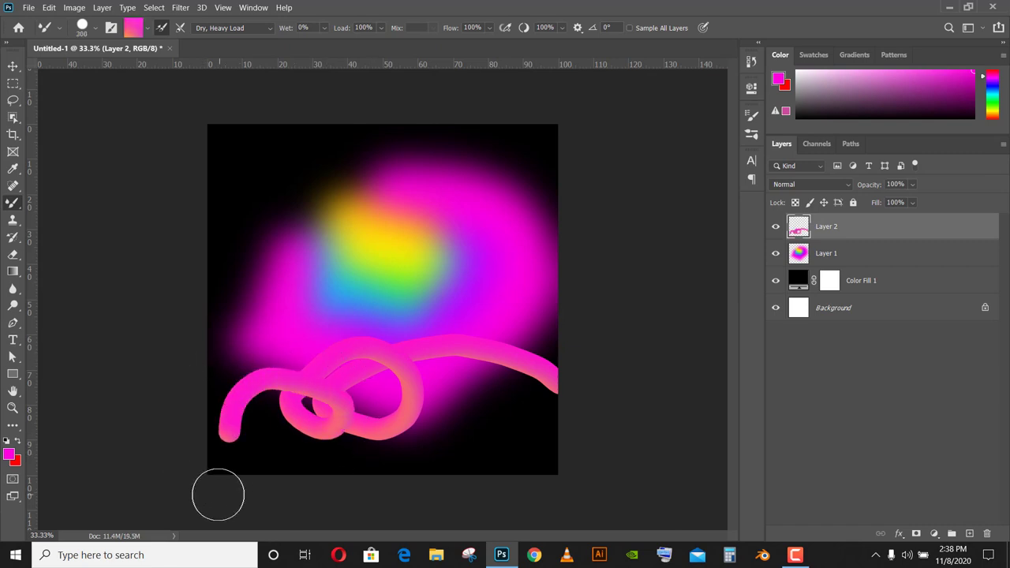
# Step: Enlarge the brush to 385 px and paint big pink tubes: upper-left hook, central arch, lower-right curl
pyautogui.click(95, 27)
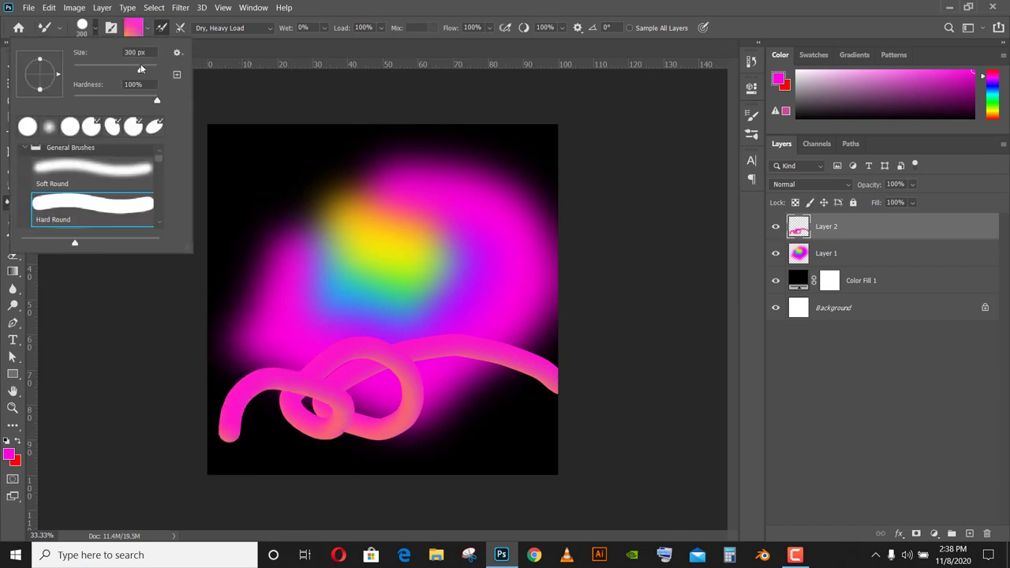
pyautogui.moveTo(142, 71); pyautogui.dragTo(145, 68)
pyautogui.press('Return')
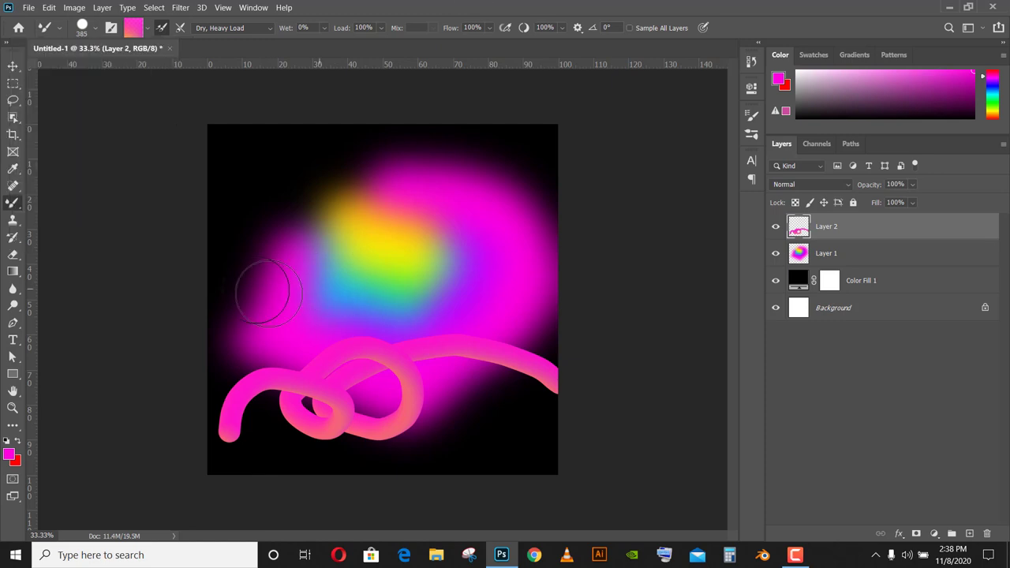
pyautogui.click(242, 254)
pyautogui.moveTo(258, 206)
pyautogui.mouseDown()
pyautogui.moveTo(384, 247)
pyautogui.moveTo(350, 334)
pyautogui.moveTo(355, 266)
pyautogui.moveTo(412, 219)
pyautogui.moveTo(575, 402)
pyautogui.moveTo(529, 491)
pyautogui.mouseUp()
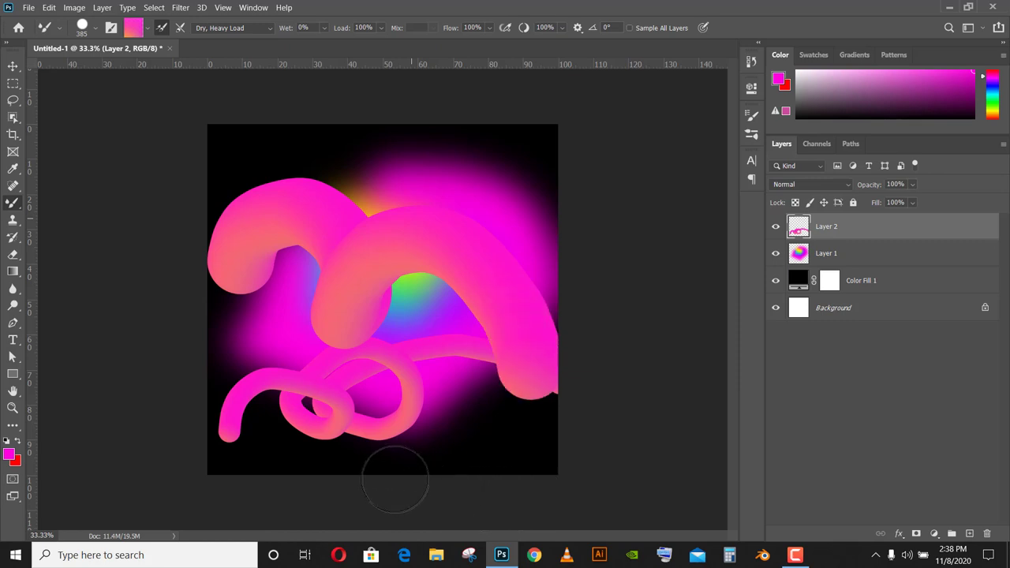
pyautogui.moveTo(409, 379)
pyautogui.mouseDown()
pyautogui.moveTo(518, 304)
pyautogui.moveTo(639, 293)
pyautogui.moveTo(567, 282)
pyautogui.mouseUp()
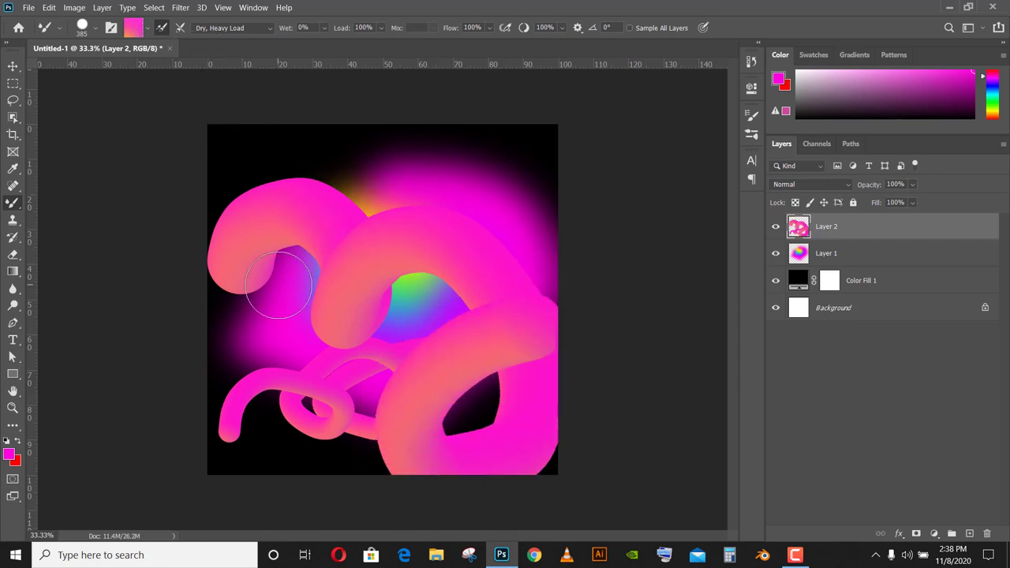
pyautogui.click(316, 325)
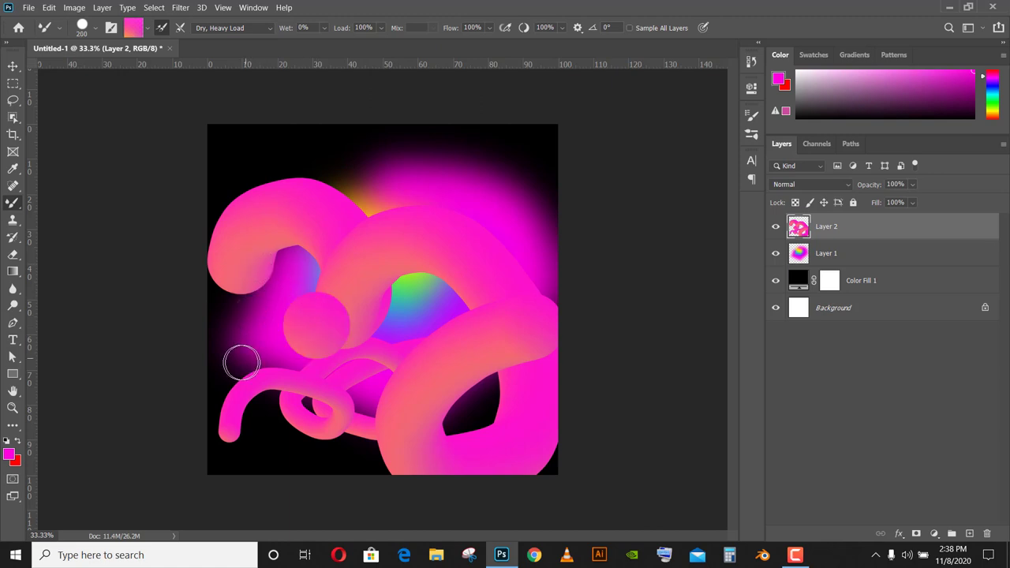
pyautogui.moveTo(230, 341); pyautogui.dragTo(341, 296)
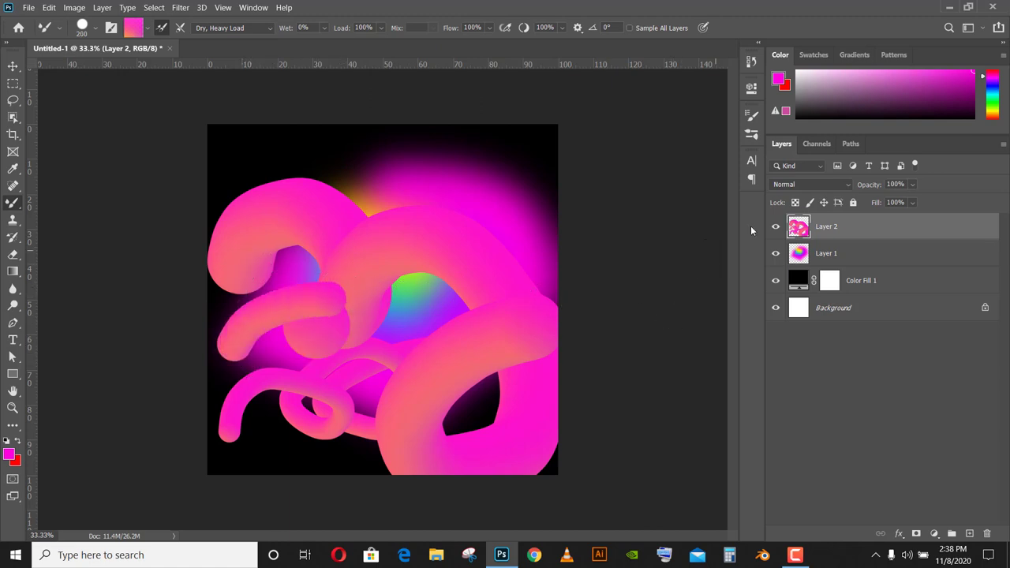
# Step: Hide Layer 2, add a new layer above Layer 1 and paint a long looping gradient tube
pyautogui.click(775, 226)
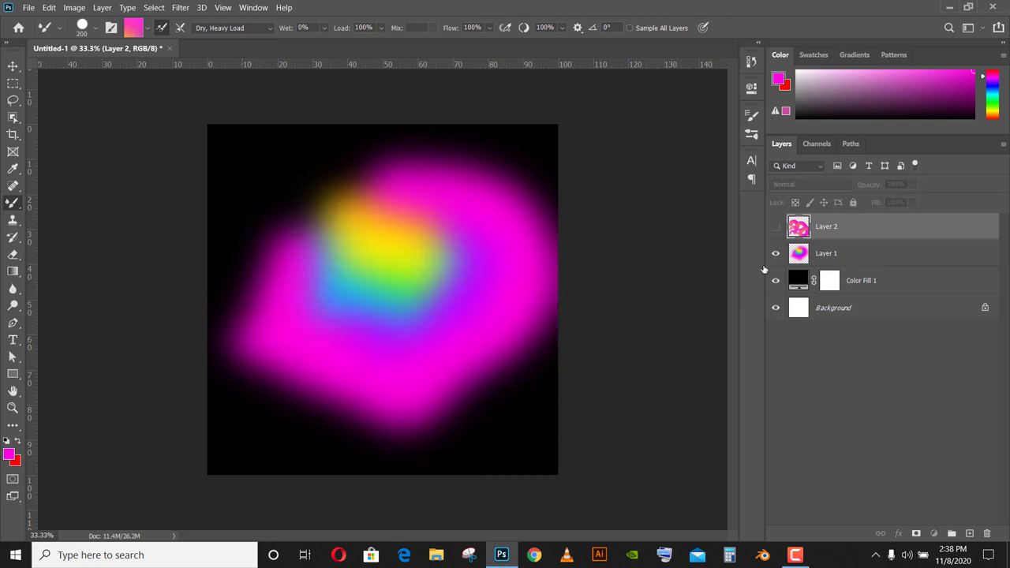
pyautogui.click(797, 256)
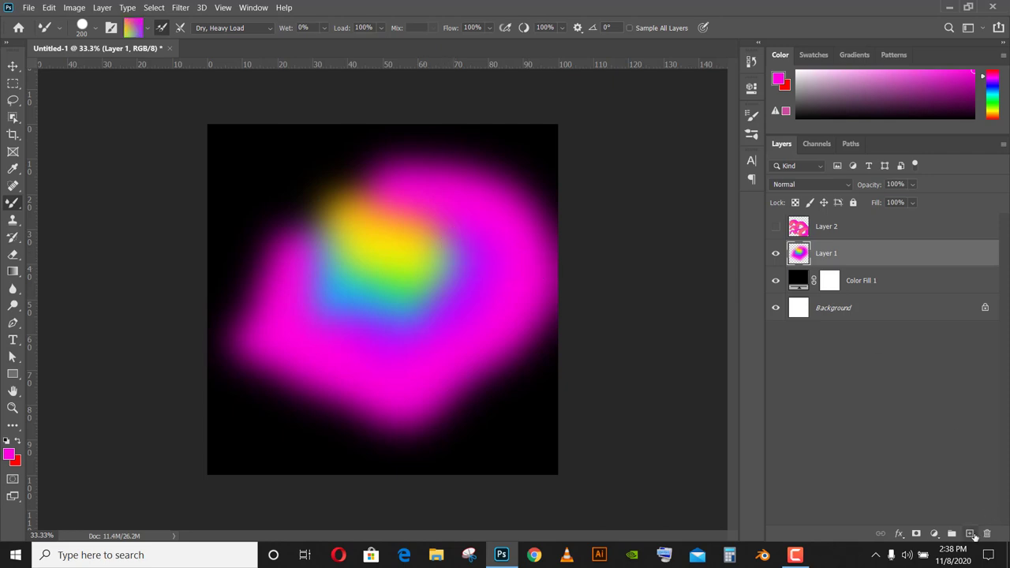
pyautogui.click(970, 534)
pyautogui.moveTo(483, 383); pyautogui.dragTo(402, 347)
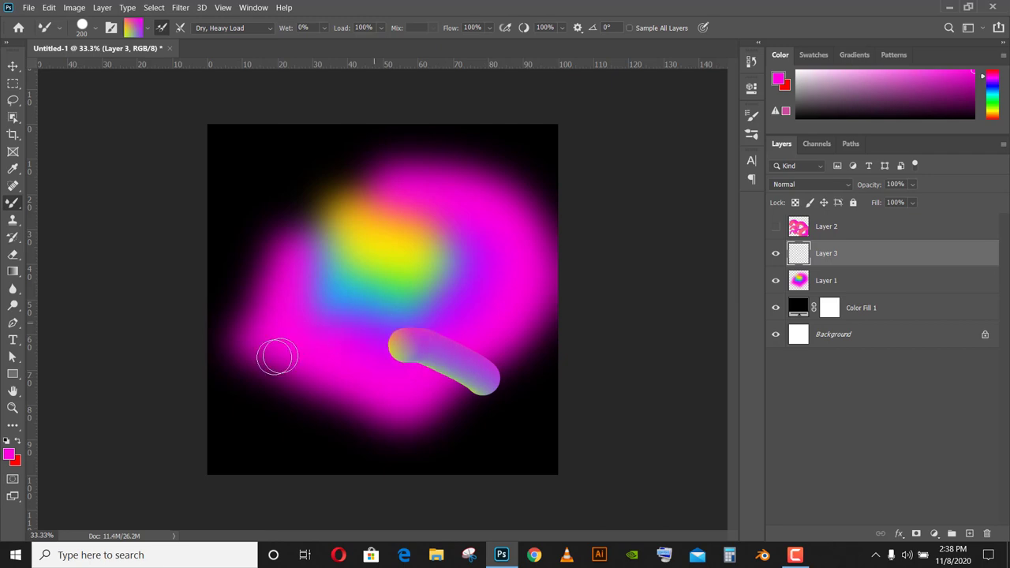
pyautogui.moveTo(277, 357)
pyautogui.mouseDown()
pyautogui.moveTo(311, 440)
pyautogui.moveTo(392, 408)
pyautogui.moveTo(356, 243)
pyautogui.moveTo(503, 222)
pyautogui.moveTo(485, 387)
pyautogui.moveTo(426, 339)
pyautogui.moveTo(534, 213)
pyautogui.moveTo(551, 357)
pyautogui.moveTo(432, 430)
pyautogui.moveTo(605, 320)
pyautogui.moveTo(557, 473)
pyautogui.moveTo(508, 403)
pyautogui.moveTo(665, 394)
pyautogui.mouseUp()
# Step: Paint a C-shaped tube at the left and dab several round gradient dots
pyautogui.moveTo(263, 253); pyautogui.dragTo(267, 294)
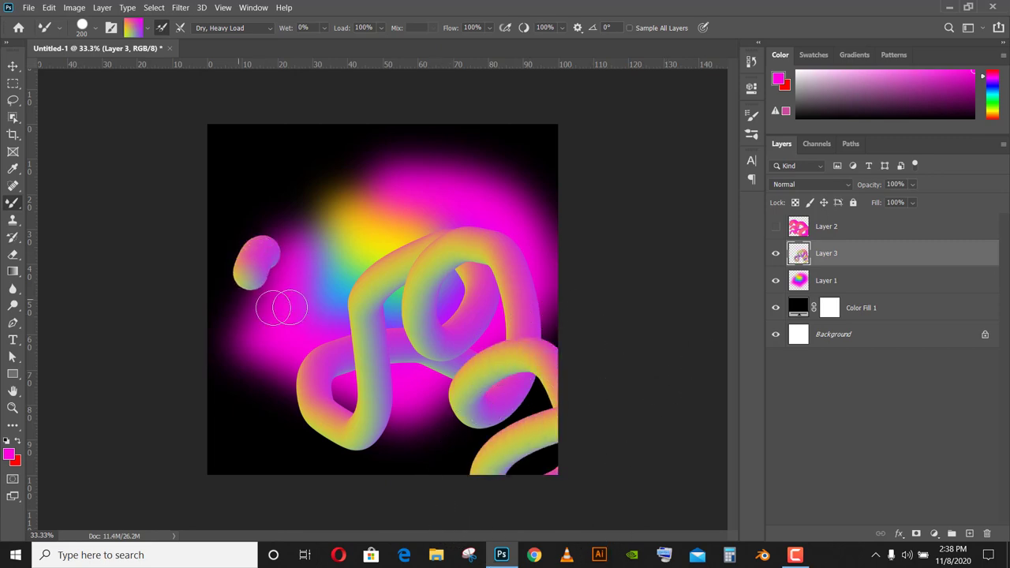
pyautogui.click(299, 301)
pyautogui.click(275, 164)
pyautogui.click(350, 163)
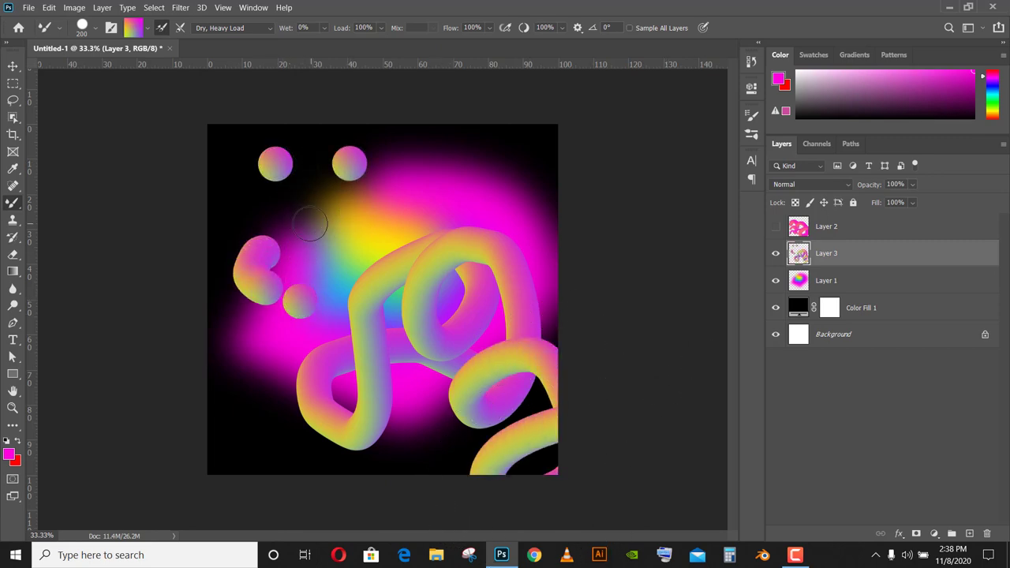
pyautogui.click(439, 207)
# Step: Shift-click a series of straight horizontal and diagonal zigzag tube bars across the canvas
pyautogui.keyDown('shift'); pyautogui.click(276, 211); pyautogui.keyUp('shift')
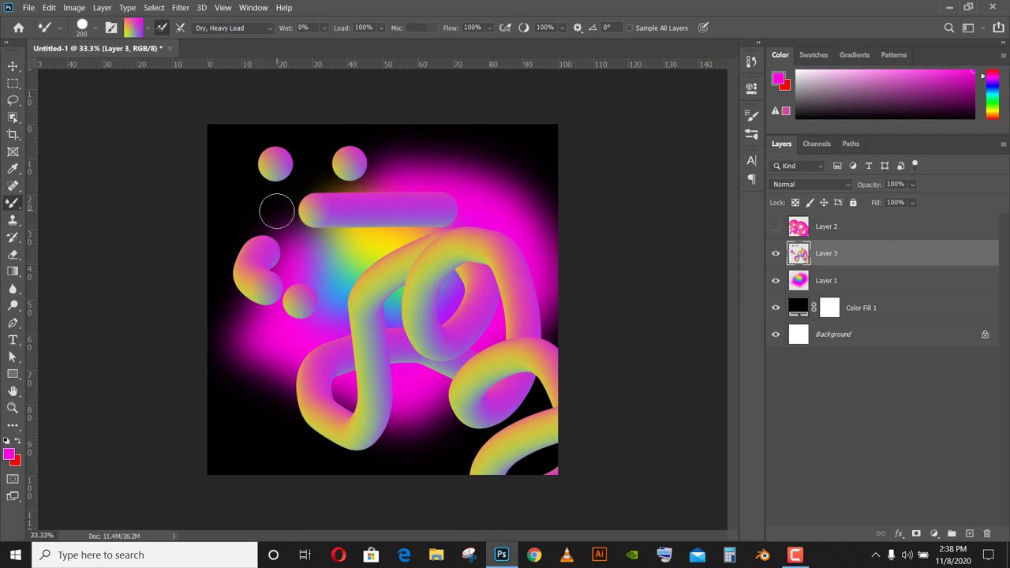
pyautogui.keyDown('shift'); pyautogui.click(298, 301); pyautogui.keyUp('shift')
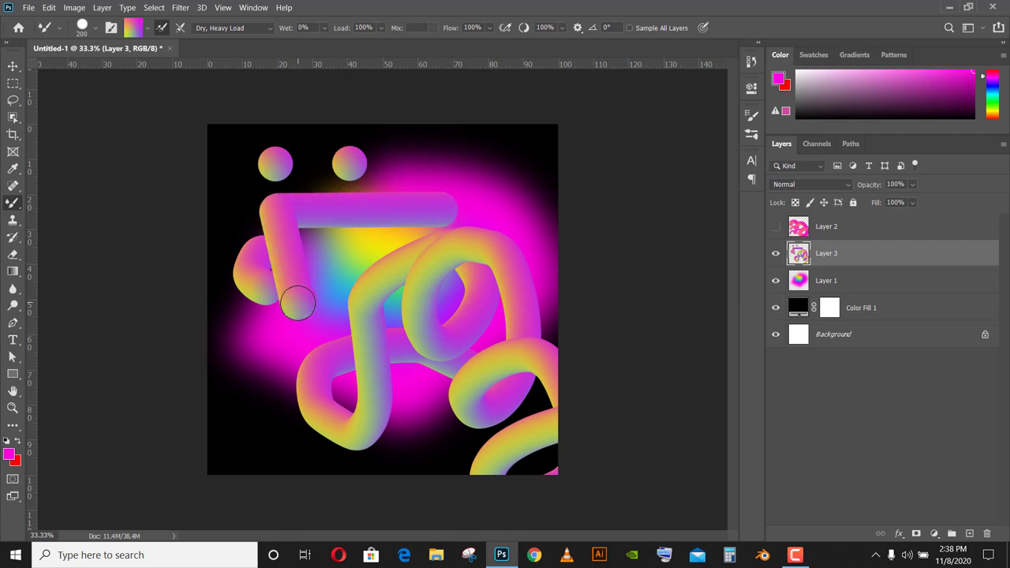
pyautogui.keyDown('shift'); pyautogui.click(375, 303); pyautogui.keyUp('shift')
pyautogui.keyDown('shift'); pyautogui.click(498, 265); pyautogui.keyUp('shift')
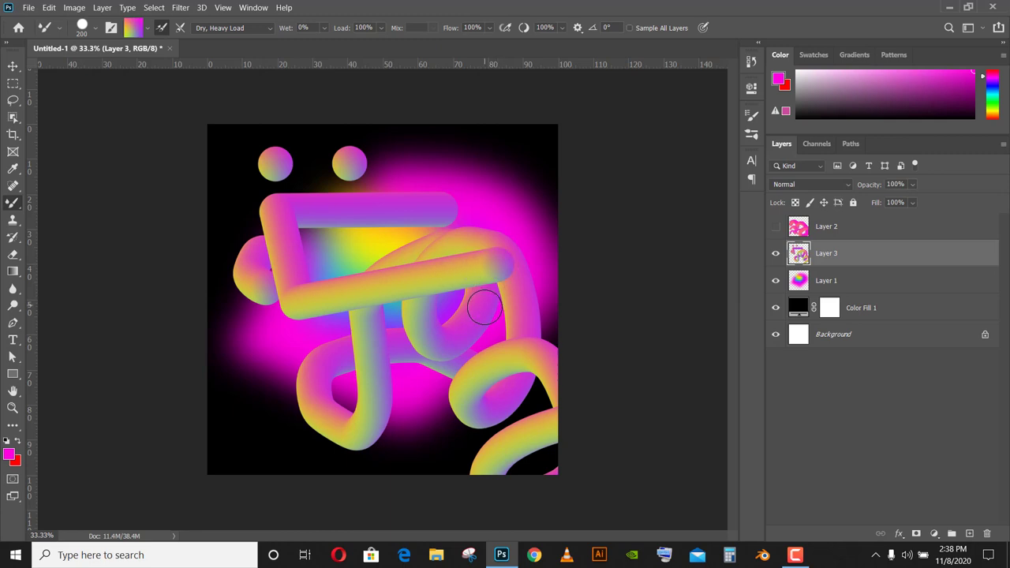
pyautogui.keyDown('shift'); pyautogui.click(384, 399); pyautogui.keyUp('shift')
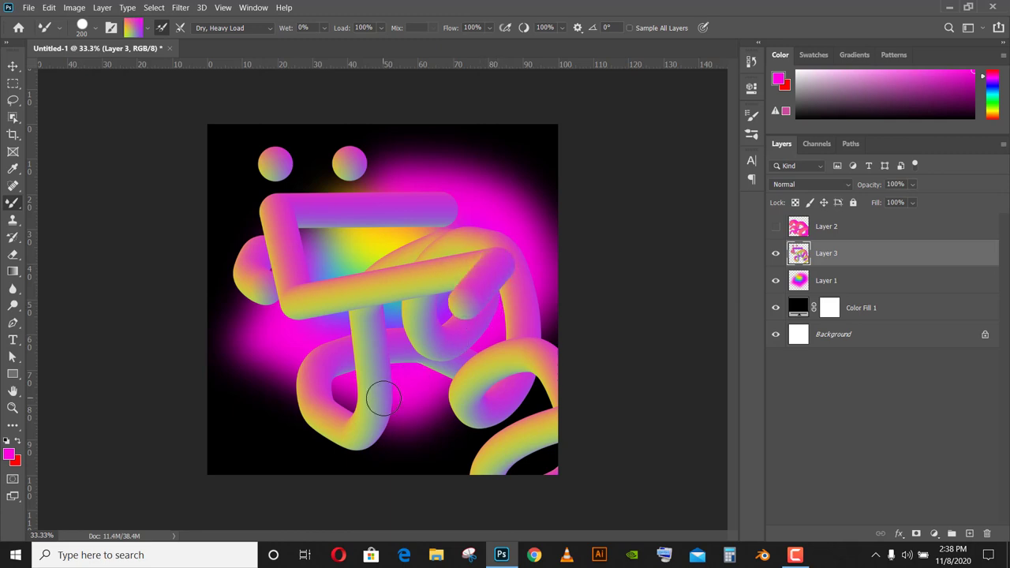
pyautogui.keyDown('shift'); pyautogui.click(556, 405); pyautogui.keyUp('shift')
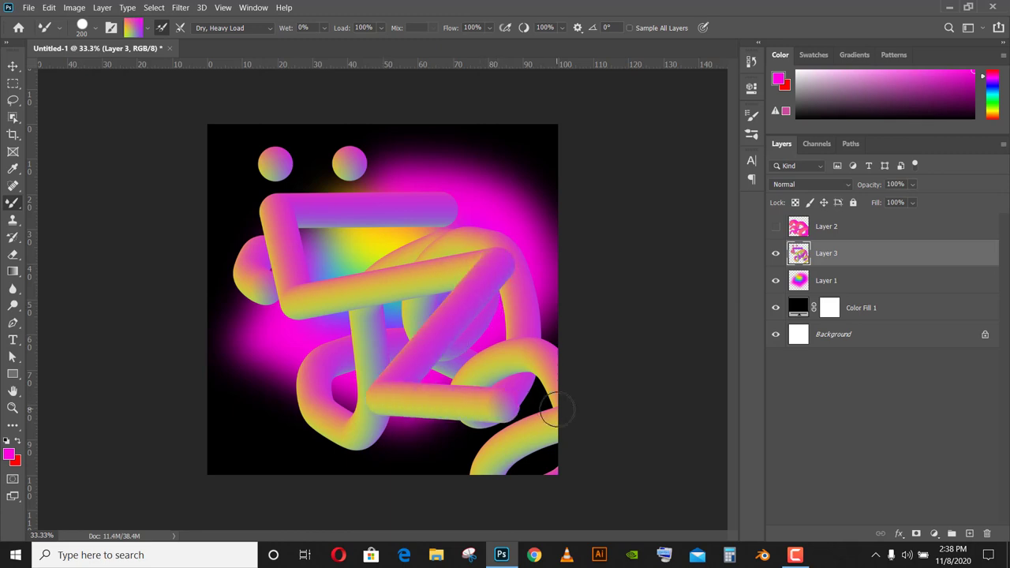
pyautogui.keyDown('shift'); pyautogui.click(427, 238); pyautogui.keyUp('shift')
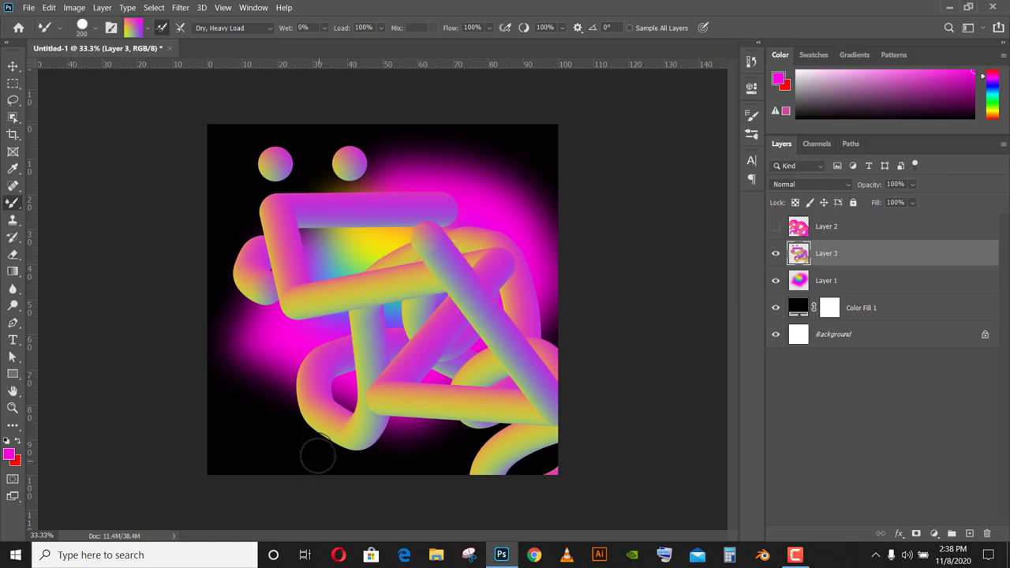
pyautogui.keyDown('shift'); pyautogui.click(378, 319); pyautogui.keyUp('shift')
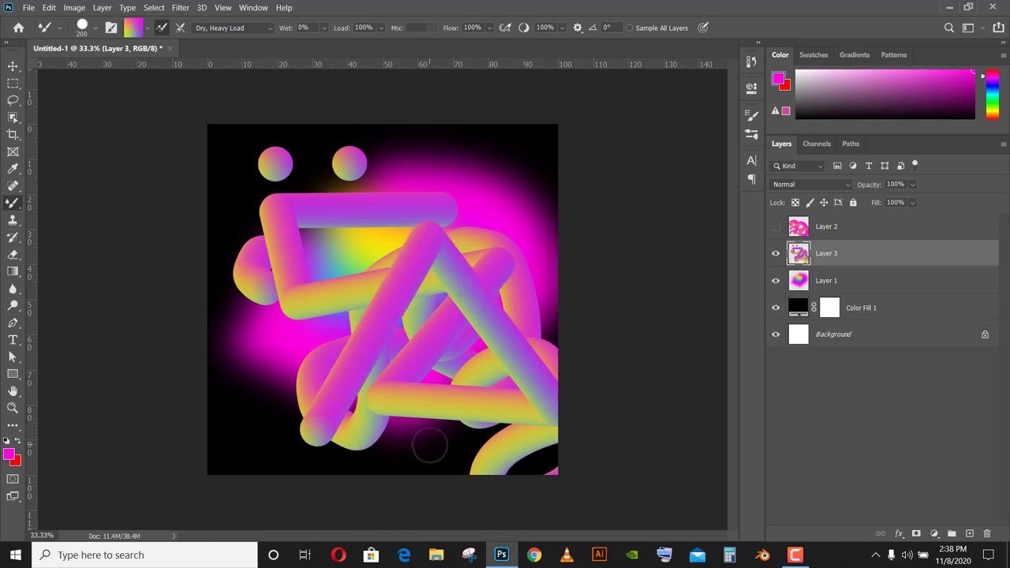
pyautogui.keyDown('shift'); pyautogui.click(429, 446); pyautogui.keyUp('shift')
pyautogui.keyDown('shift'); pyautogui.click(327, 295); pyautogui.keyUp('shift')
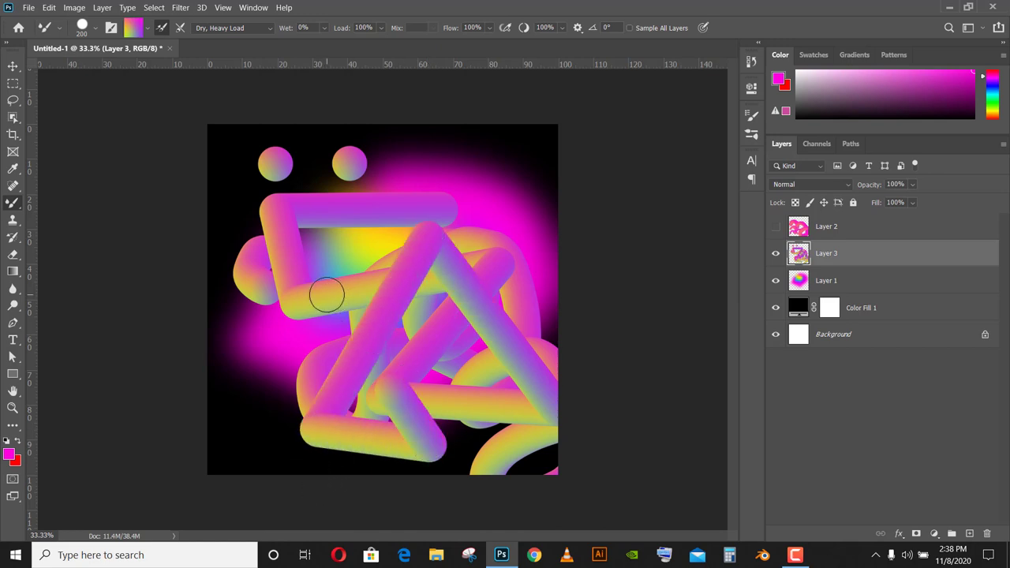
pyautogui.keyDown('shift'); pyautogui.click(198, 468); pyautogui.keyUp('shift')
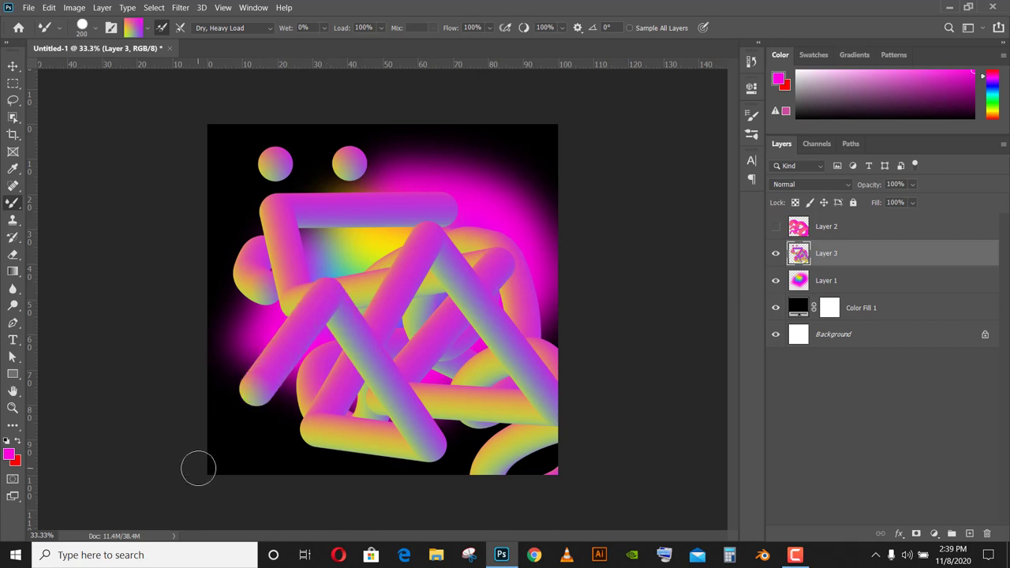
pyautogui.keyDown('shift'); pyautogui.click(469, 475); pyautogui.keyUp('shift')
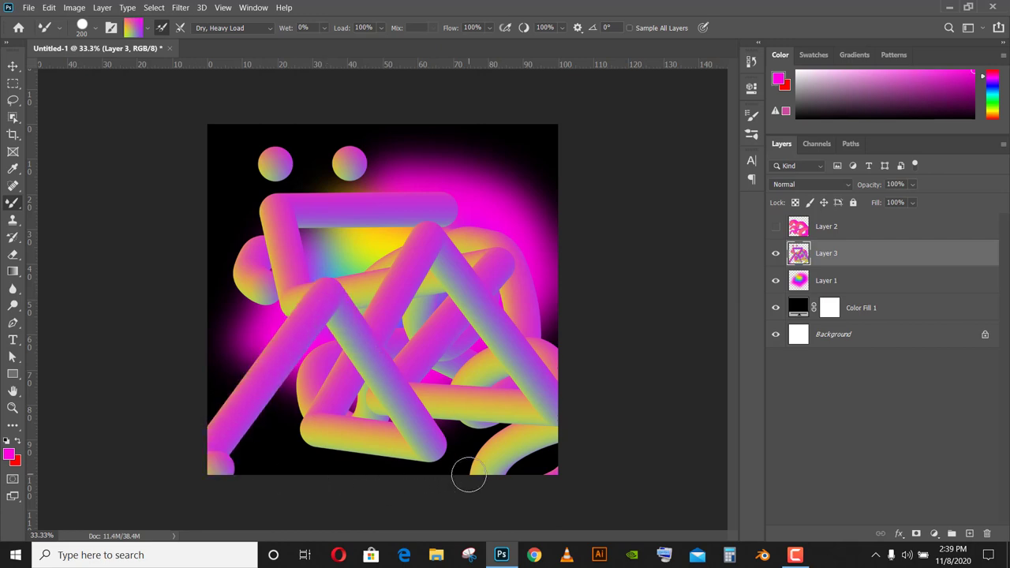
# Step: Hide Layer 3 and Layer 1, and add a new Layer 4 placed below Layer 1
pyautogui.click(778, 253)
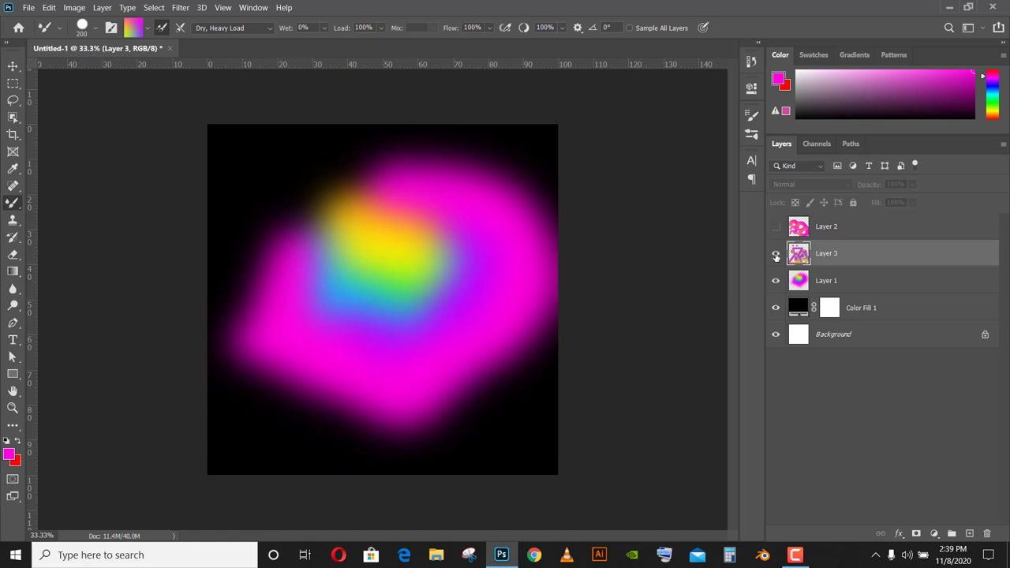
pyautogui.click(775, 253)
pyautogui.click(775, 252)
pyautogui.click(776, 281)
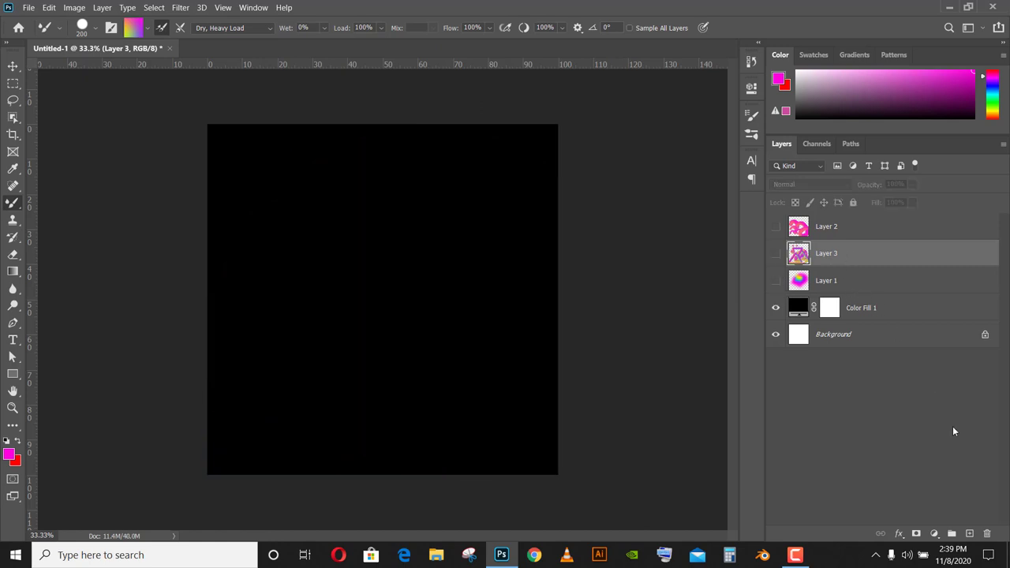
pyautogui.click(970, 535)
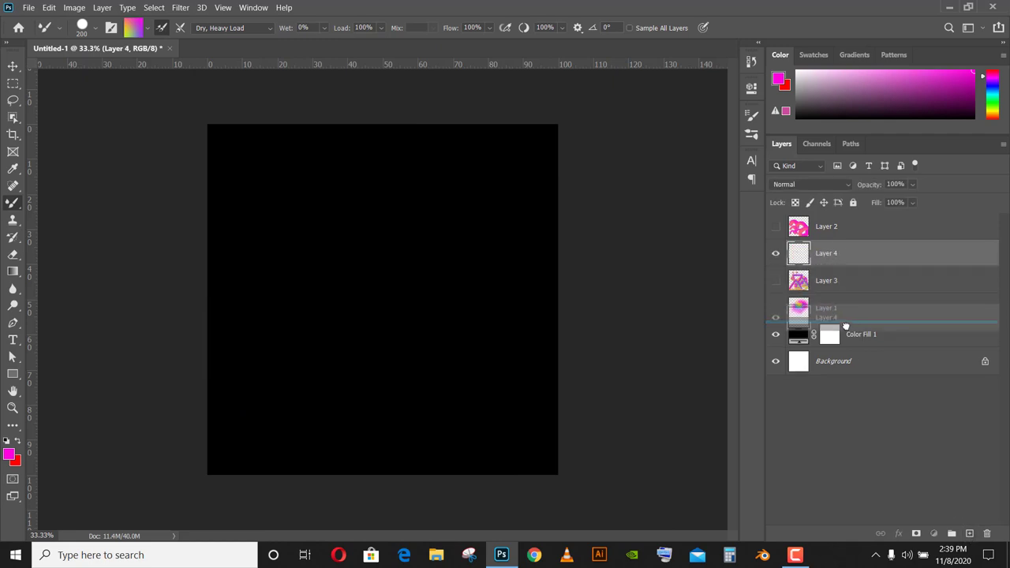
pyautogui.moveTo(842, 272); pyautogui.dragTo(840, 320)
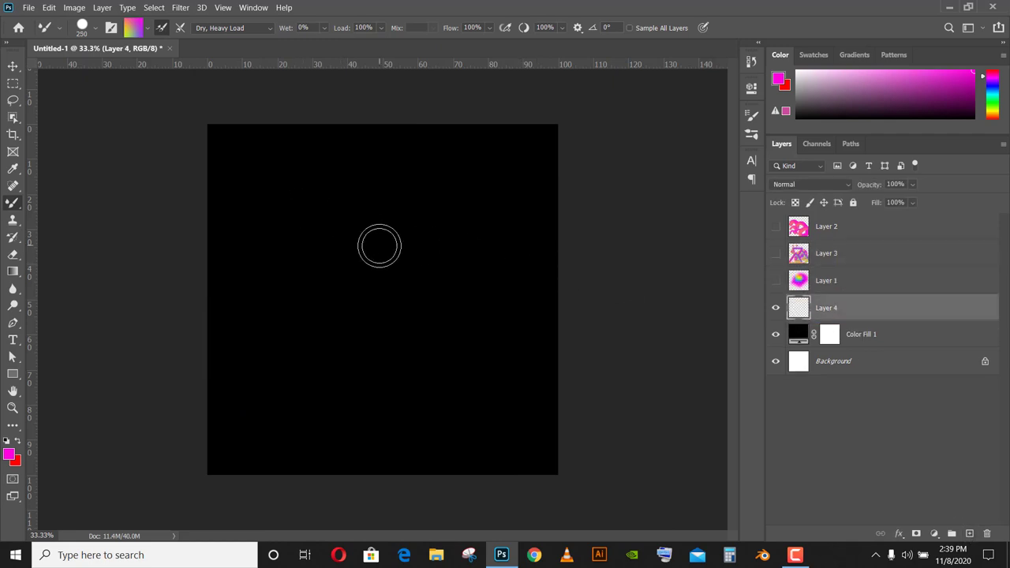
# Step: With a larger Mixer Brush, sweep huge pink-yellow gradient swathes across the black canvas
pyautogui.press(']')
pyautogui.press(']')
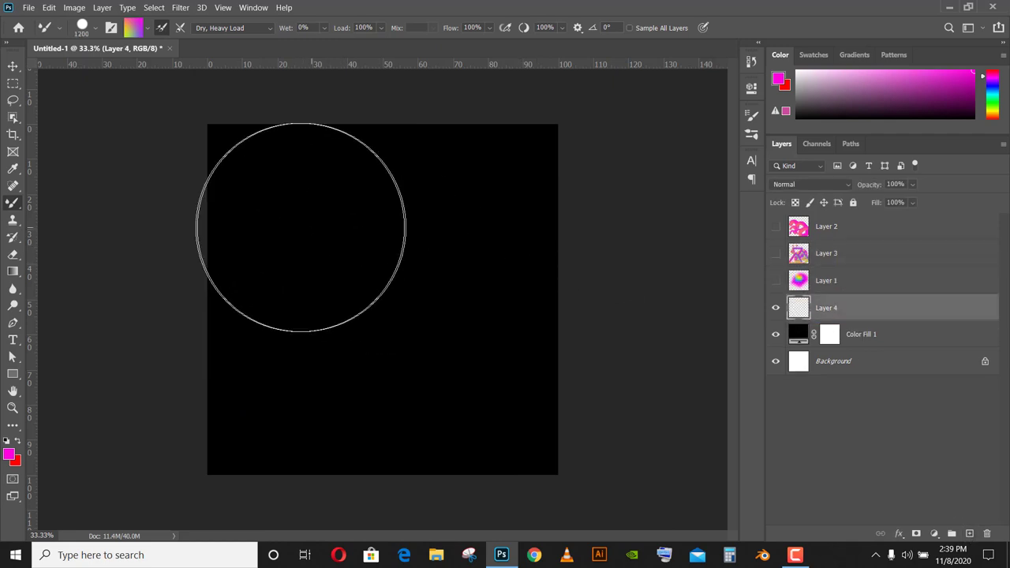
pyautogui.click(312, 229)
pyautogui.moveTo(386, 438)
pyautogui.mouseDown()
pyautogui.moveTo(505, 450)
pyautogui.moveTo(295, 429)
pyautogui.moveTo(214, 465)
pyautogui.moveTo(224, 433)
pyautogui.moveTo(371, 316)
pyautogui.moveTo(255, 194)
pyautogui.mouseUp()
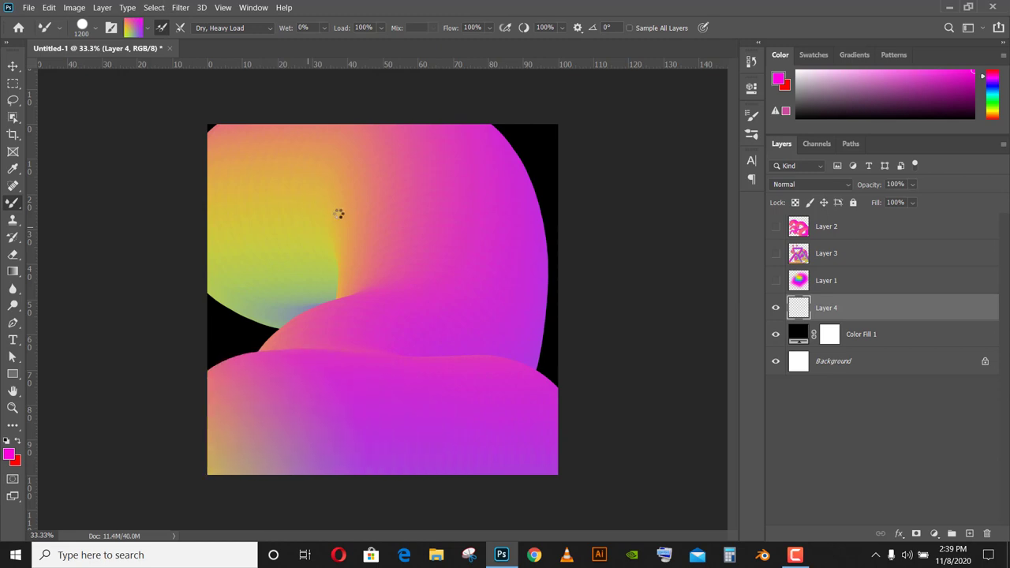
# Step: Apply Gaussian Blur to Layer 4, finishing with a radius of about 193.5 pixels
pyautogui.click(180, 7)
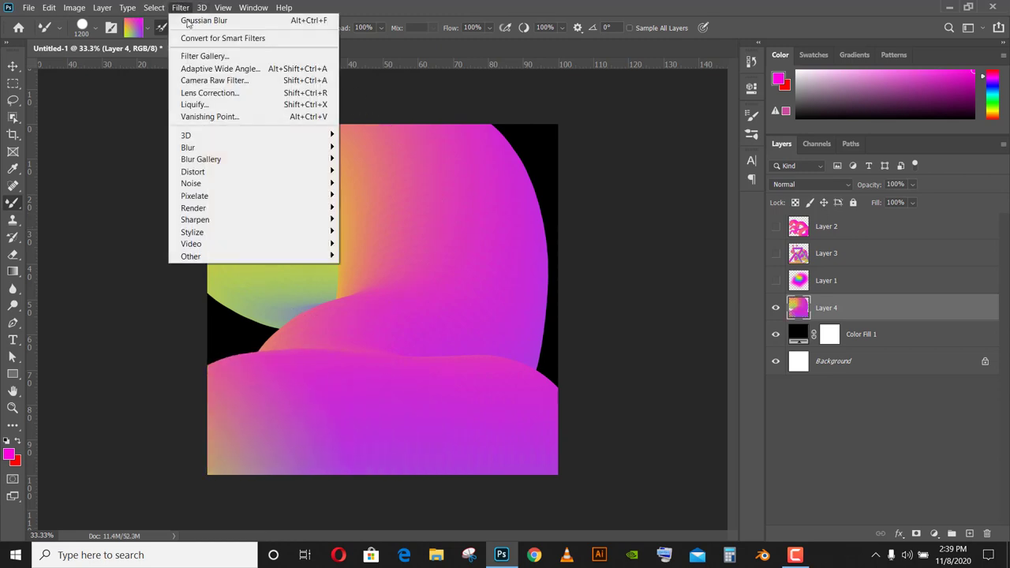
pyautogui.click(187, 22)
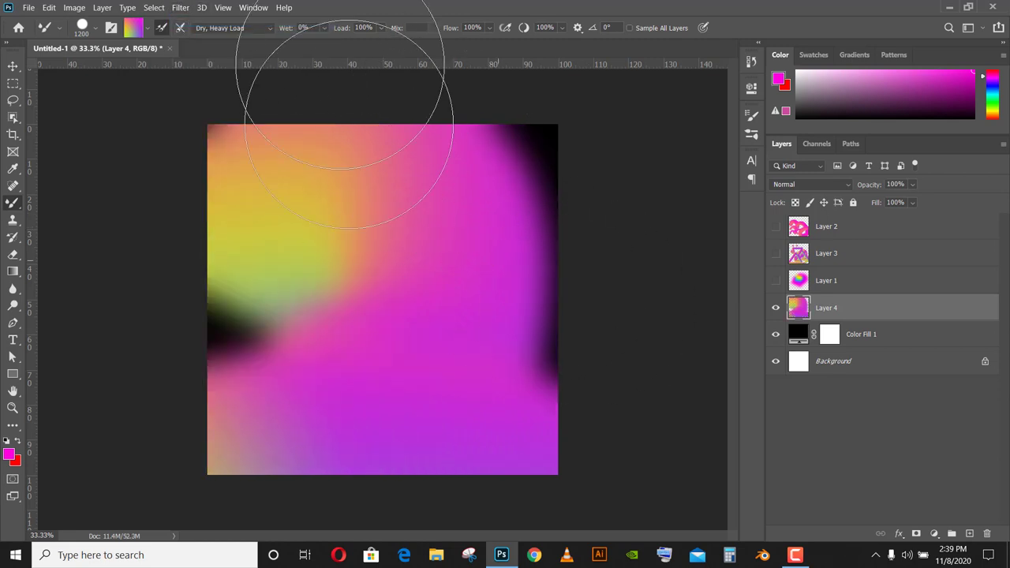
pyautogui.click(181, 7)
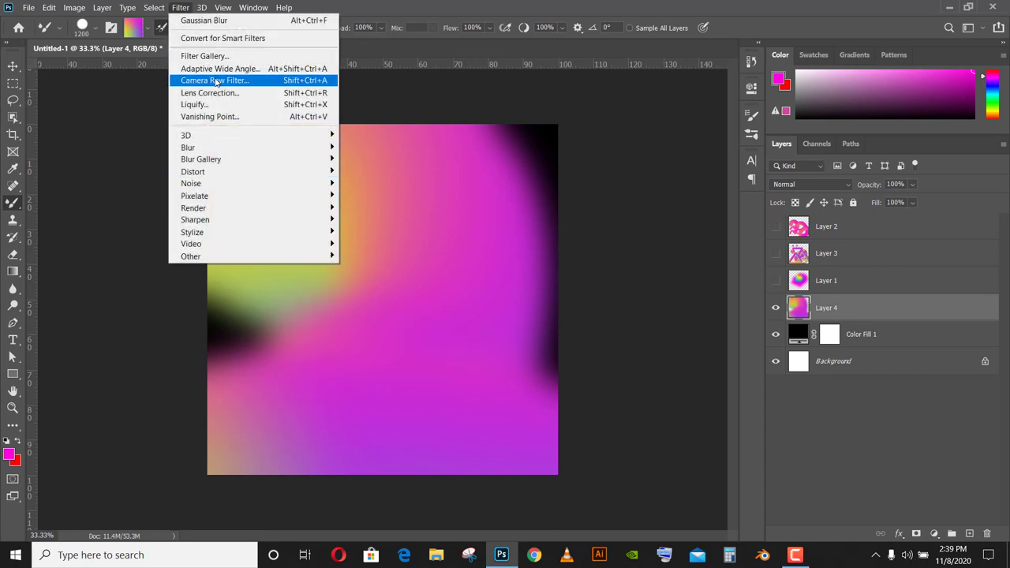
pyautogui.moveTo(187, 147)
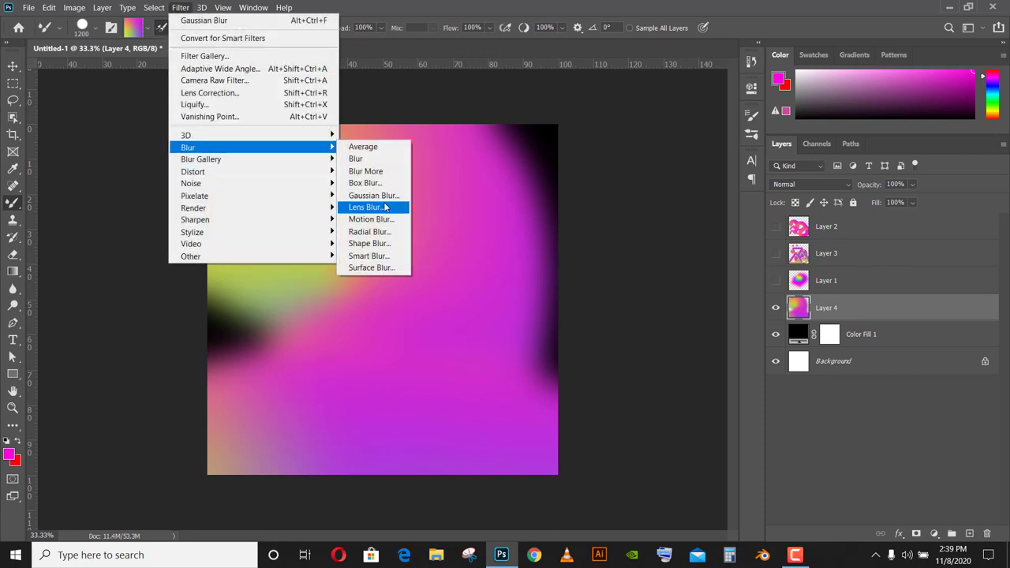
pyautogui.click(374, 195)
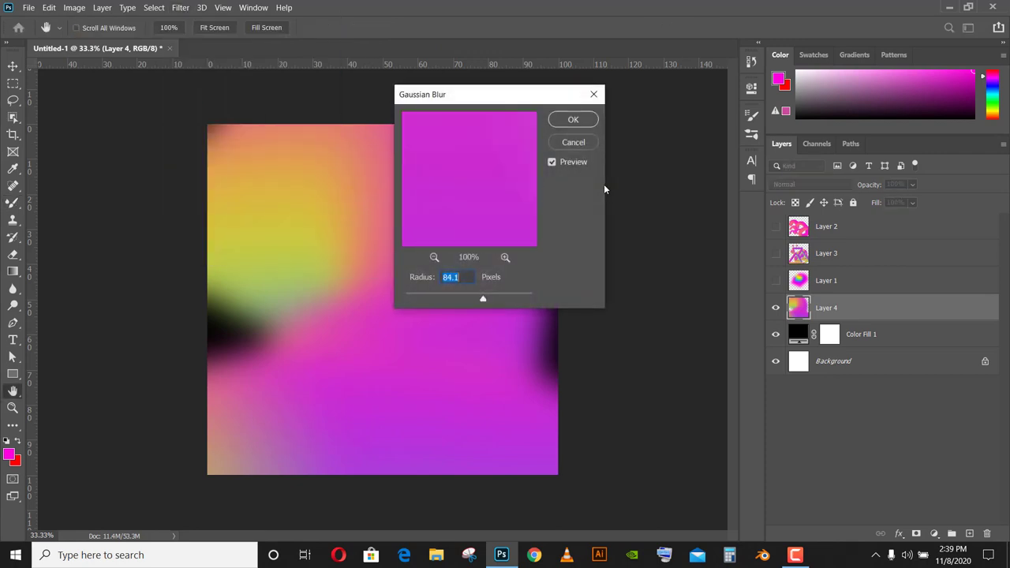
pyautogui.click(502, 300)
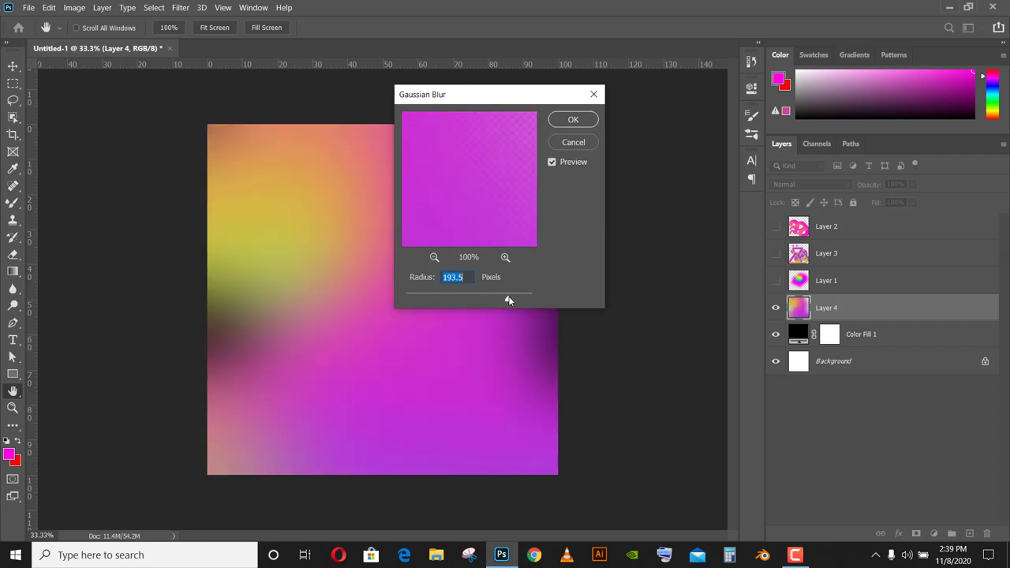
pyautogui.press('Return')
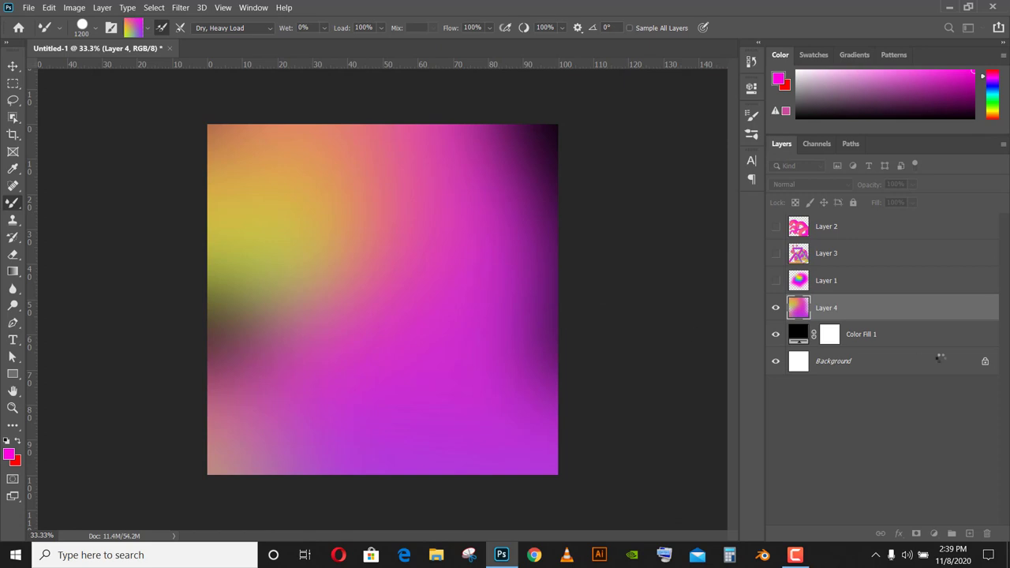
# Step: With a smaller brush, paint two wavy yellow-violet tubes on a new Layer 5, then add Layer 6
pyautogui.click(969, 534)
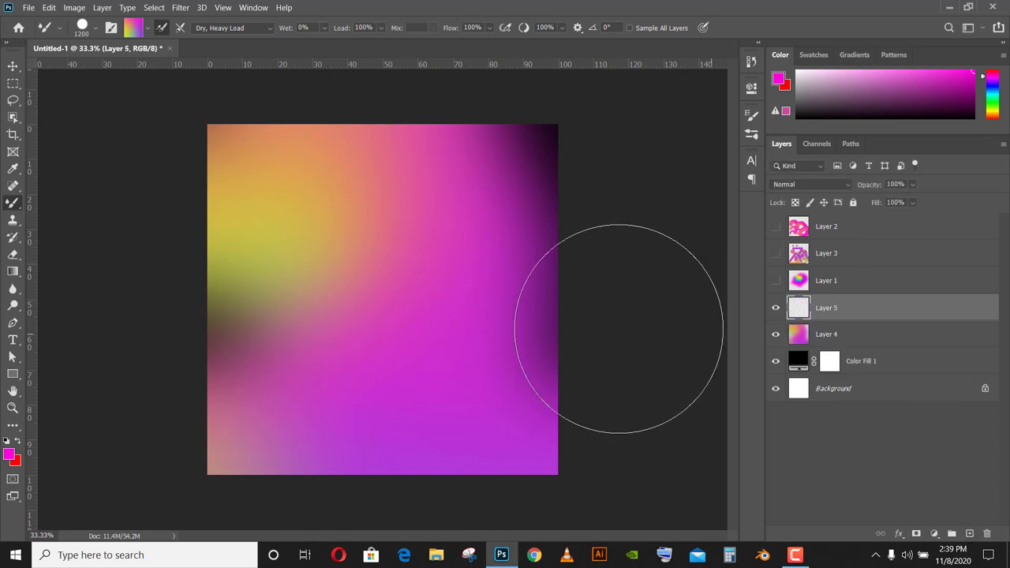
pyautogui.press('[')
pyautogui.press('[')
pyautogui.press('[')
pyautogui.press('[')
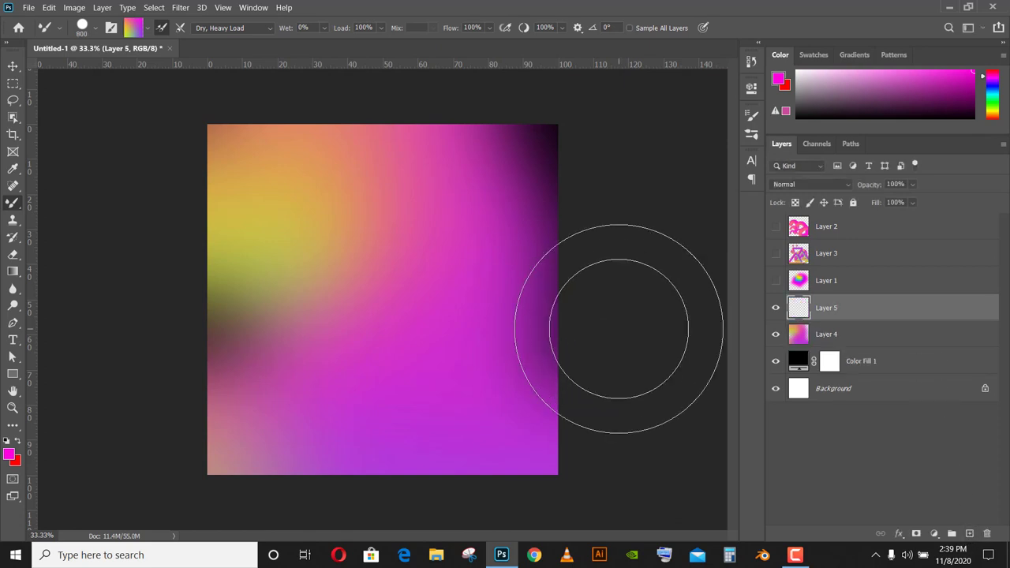
pyautogui.press('[')
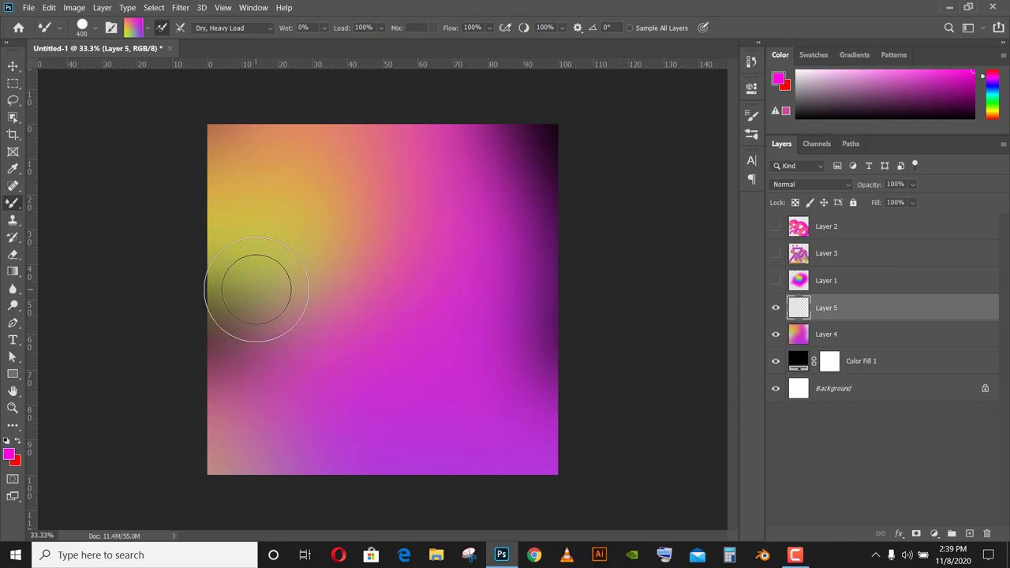
pyautogui.moveTo(211, 394); pyautogui.dragTo(339, 248)
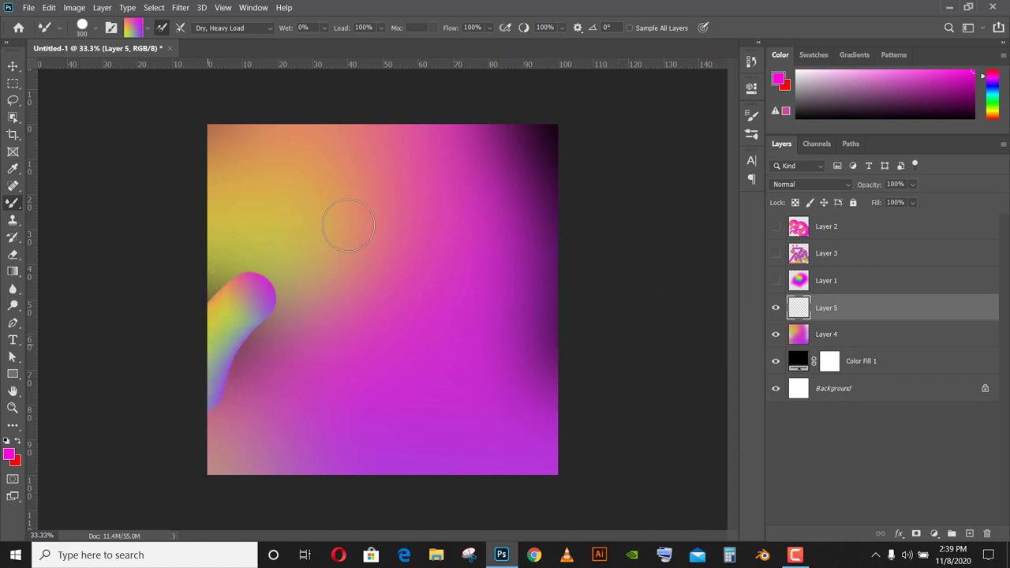
pyautogui.moveTo(474, 252); pyautogui.dragTo(579, 55)
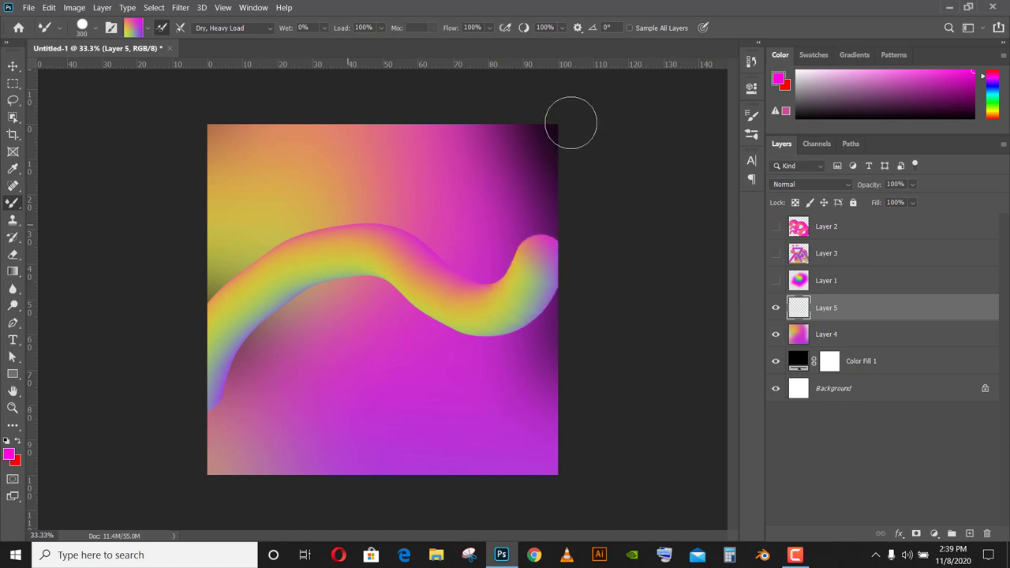
pyautogui.moveTo(289, 458)
pyautogui.mouseDown()
pyautogui.moveTo(474, 422)
pyautogui.moveTo(584, 384)
pyautogui.moveTo(650, 230)
pyautogui.mouseUp()
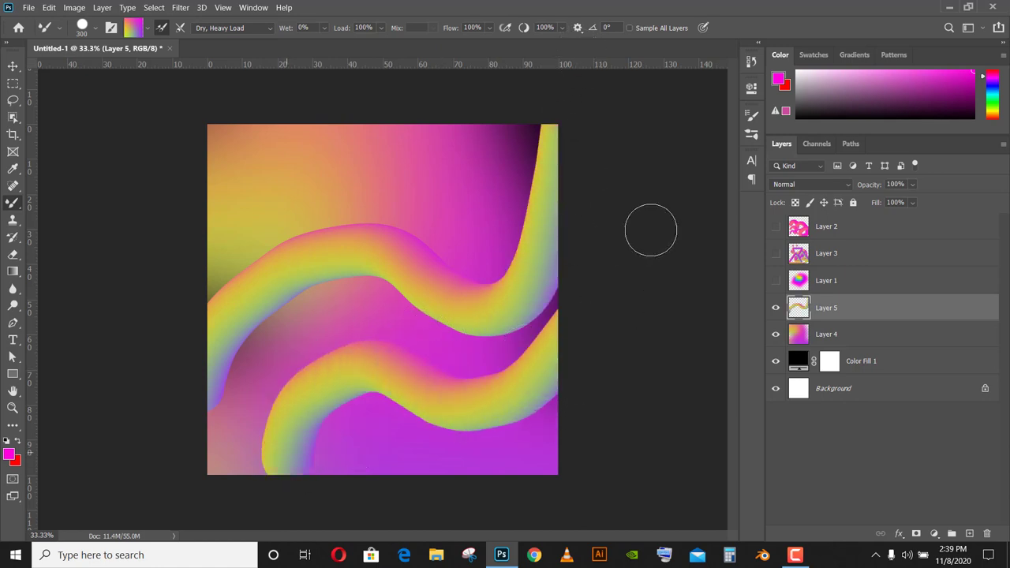
pyautogui.click(970, 534)
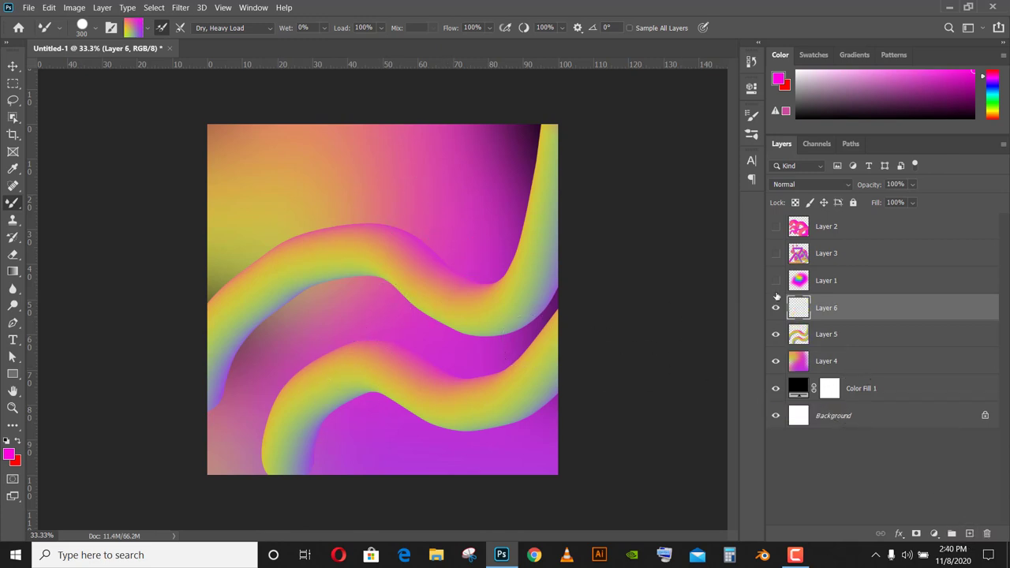
# Step: Hide Layers 5 and 4 to reveal the rainbow glow, and make Layer 1 active
pyautogui.click(776, 334)
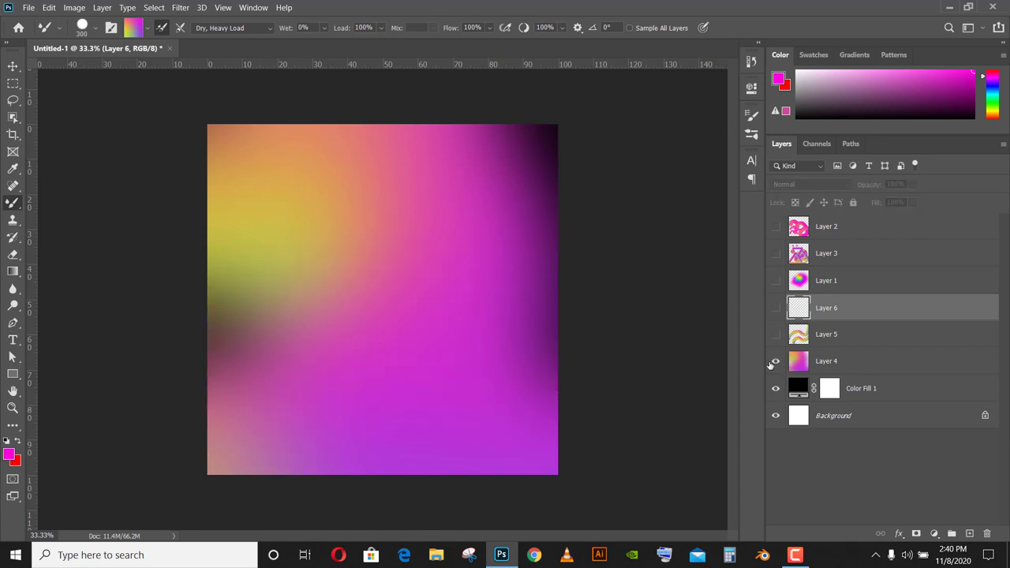
pyautogui.click(777, 281)
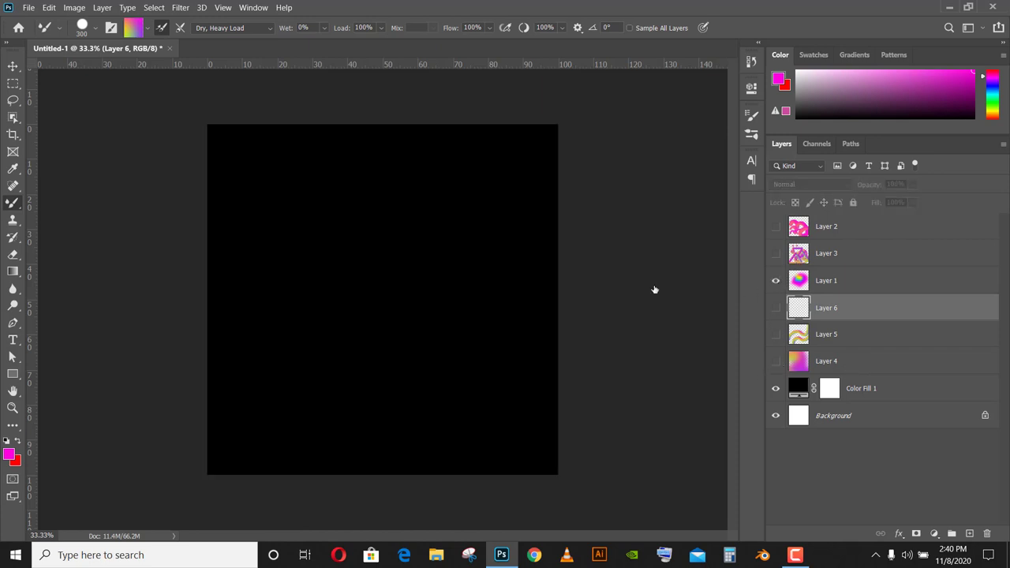
pyautogui.click(349, 230)
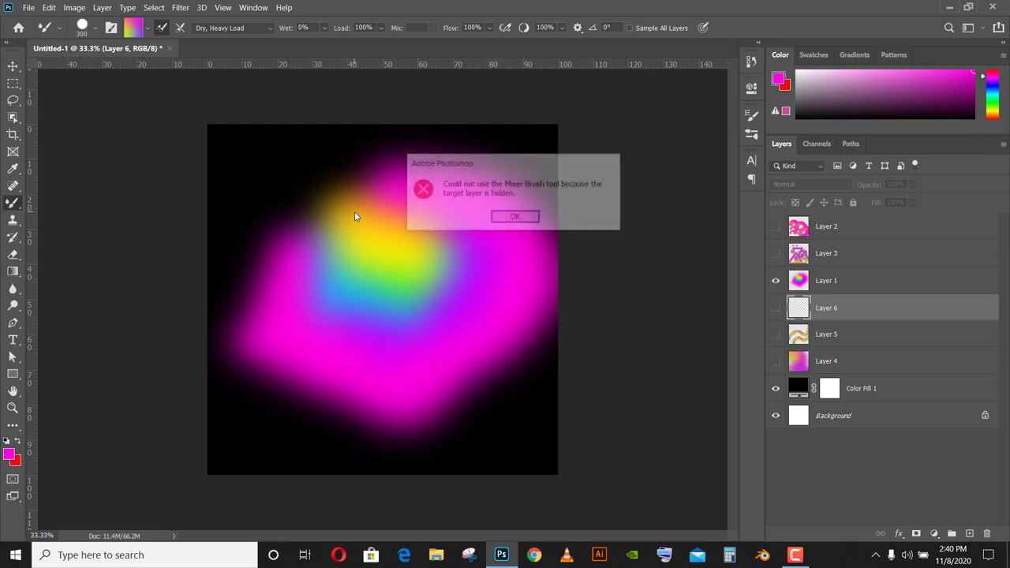
pyautogui.click(849, 280)
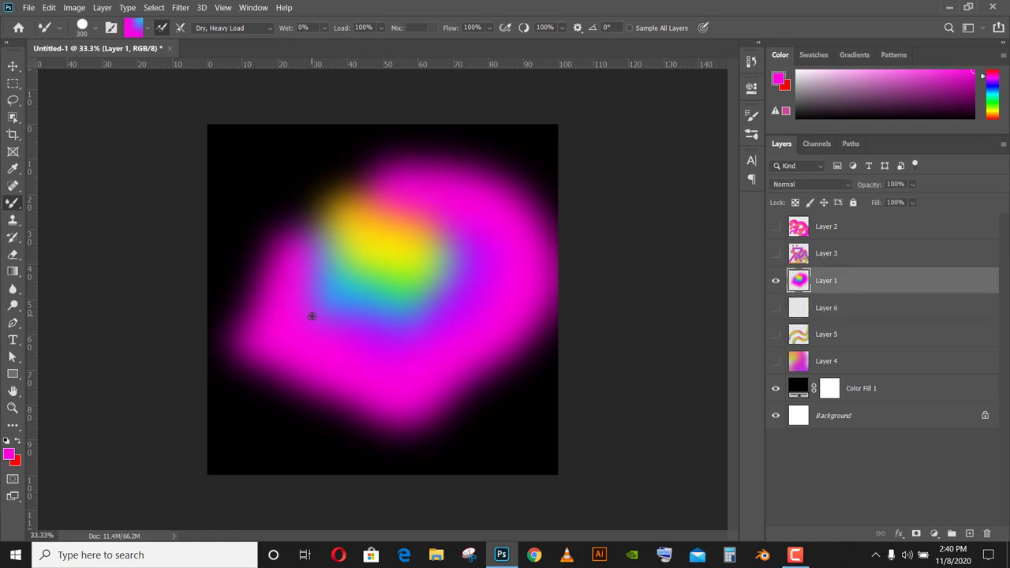
# Step: Show and select Layer 6, dab short pink strokes near the glow, then hide Layer 1
pyautogui.click(848, 315)
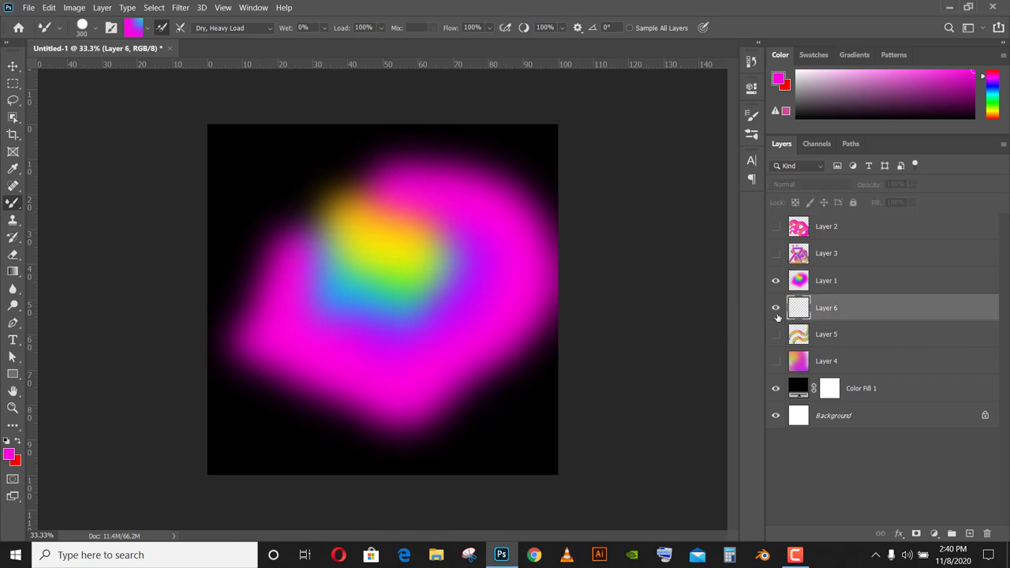
pyautogui.click(775, 307)
pyautogui.moveTo(301, 388); pyautogui.dragTo(355, 388)
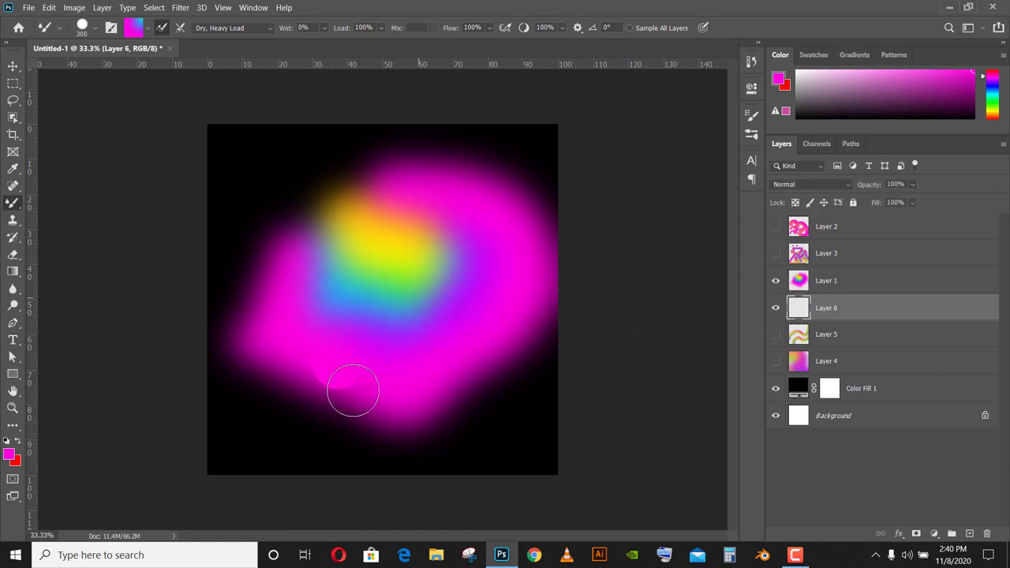
pyautogui.moveTo(345, 201); pyautogui.dragTo(377, 206)
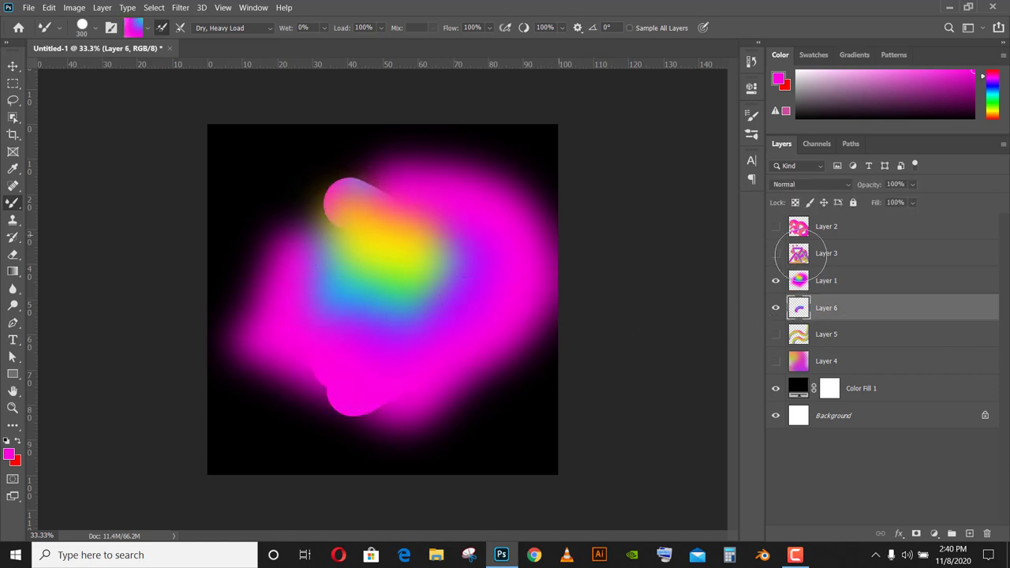
pyautogui.click(776, 279)
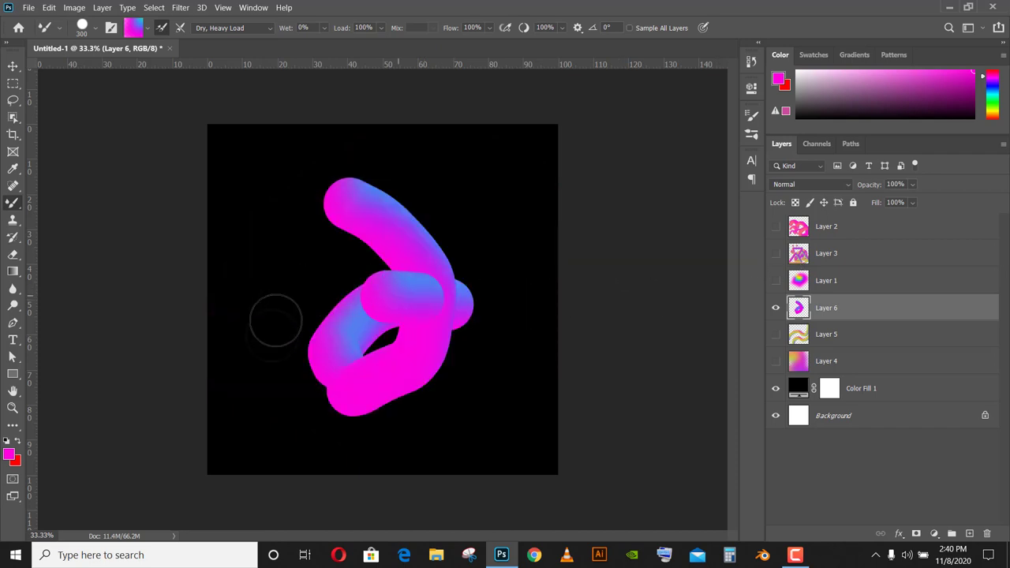
# Step: Paint a large looping pink-to-blue tube on Layer 6, hide it and add Layer 7
pyautogui.moveTo(493, 338); pyautogui.dragTo(259, 369)
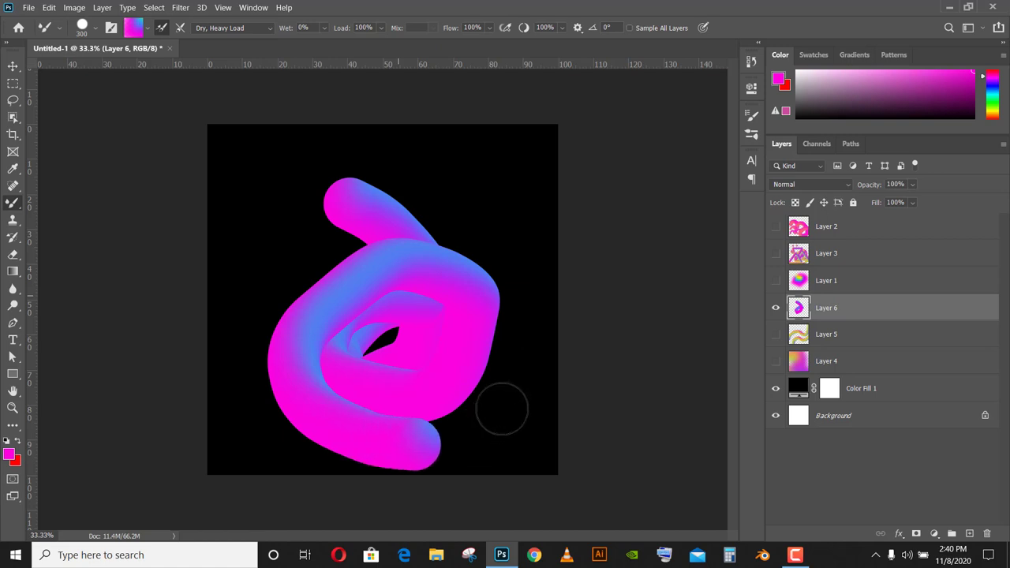
pyautogui.moveTo(441, 471); pyautogui.dragTo(507, 405)
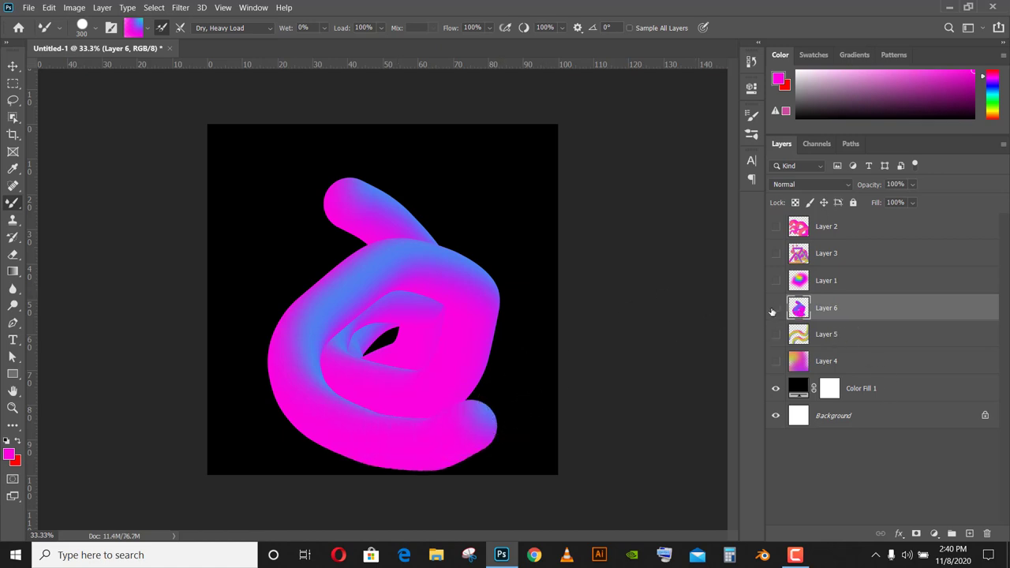
pyautogui.click(775, 308)
pyautogui.click(970, 534)
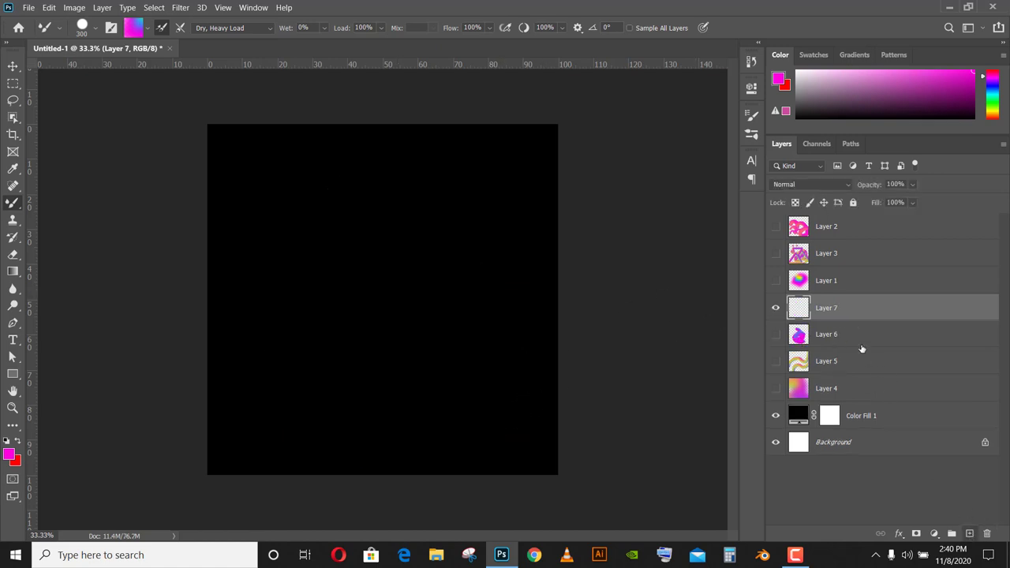
# Step: Show Layer 1's rainbow glow again and select Layer 7 for painting
pyautogui.click(776, 281)
pyautogui.click(821, 281)
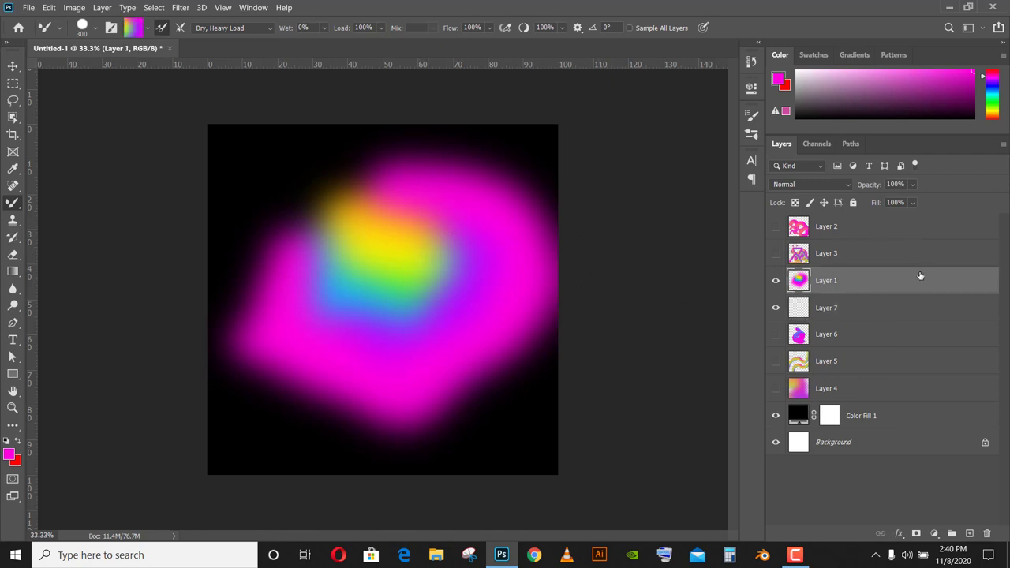
pyautogui.click(882, 315)
# Step: Paint interlocking magenta and lime tube loops on Layer 7, then hide that layer
pyautogui.moveTo(446, 246); pyautogui.dragTo(393, 407)
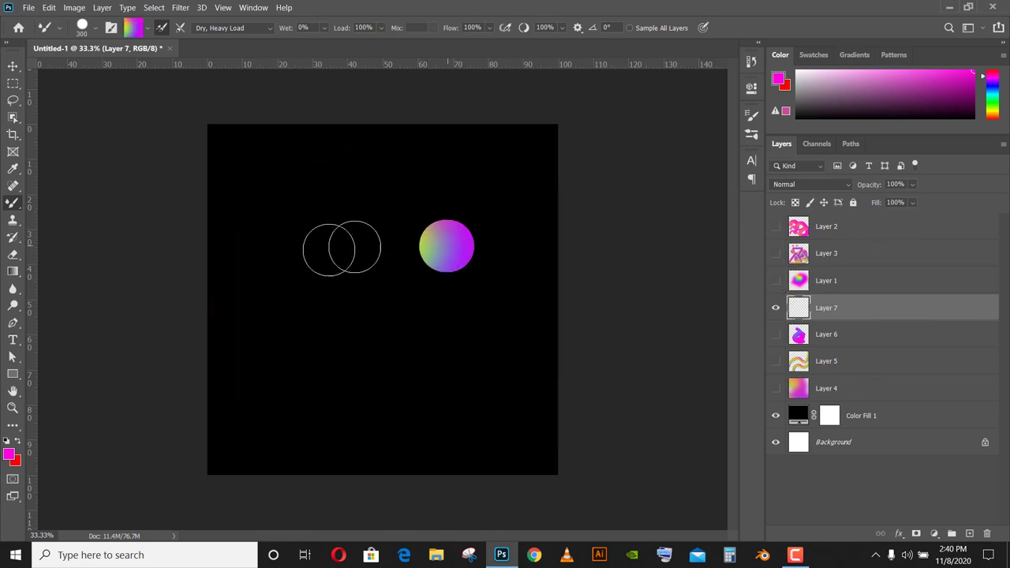
pyautogui.moveTo(215, 441)
pyautogui.mouseDown()
pyautogui.moveTo(579, 471)
pyautogui.moveTo(575, 414)
pyautogui.mouseUp()
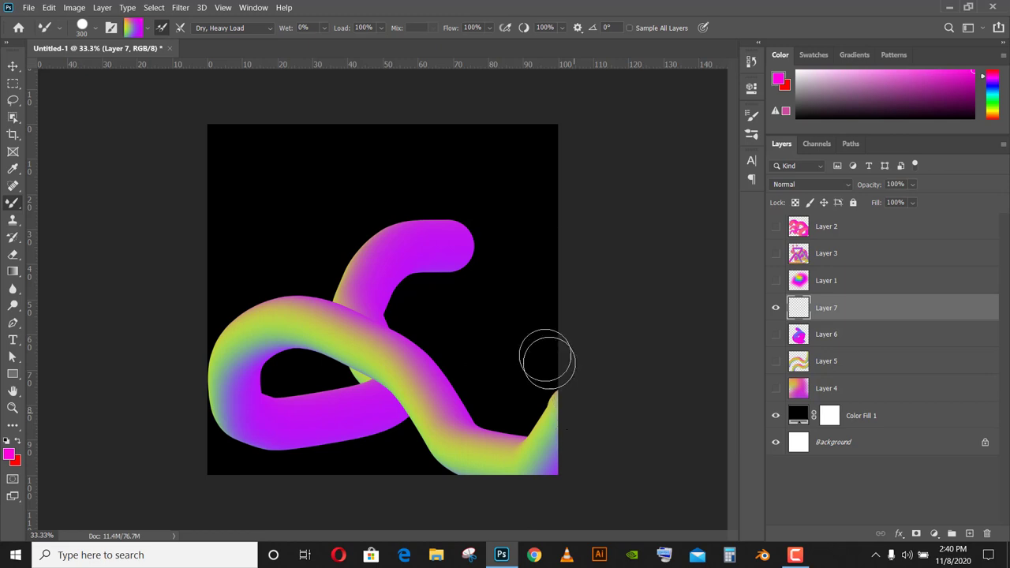
pyautogui.moveTo(576, 414); pyautogui.dragTo(316, 347)
pyautogui.moveTo(503, 153); pyautogui.dragTo(491, 320)
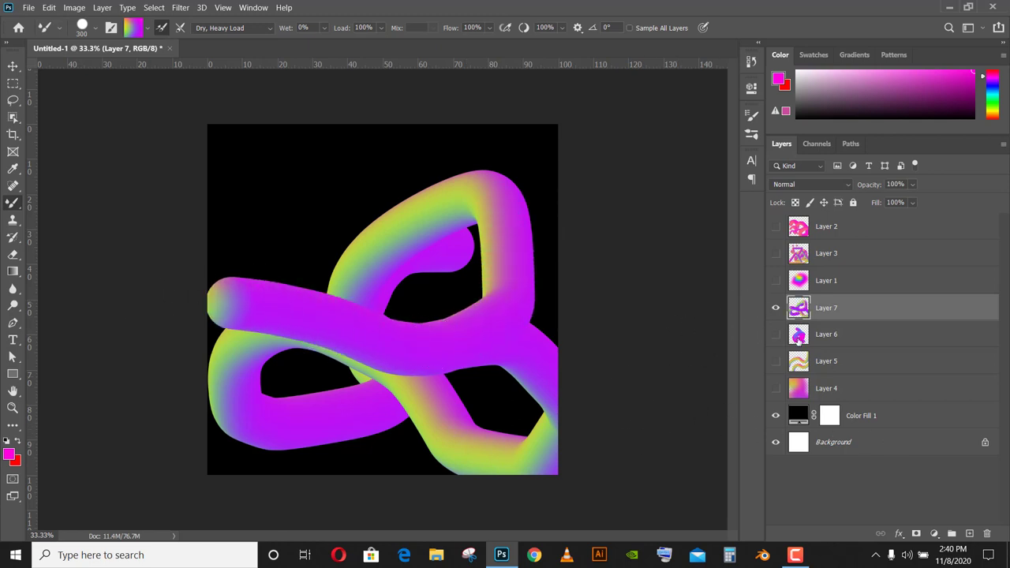
pyautogui.click(774, 308)
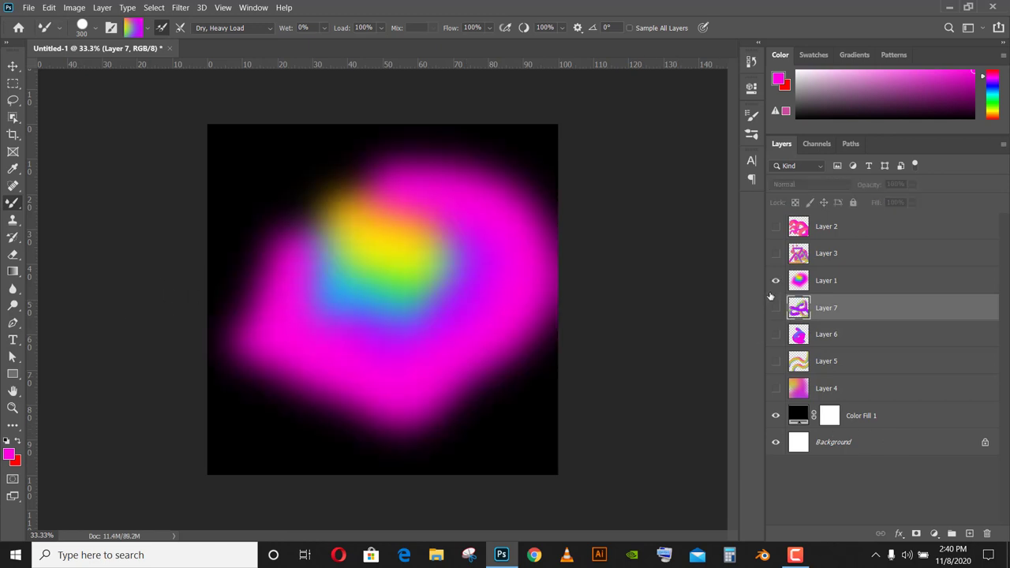
# Step: Dismiss the hidden-layer error, add Layer 8 above Layer 1, and paint a curled yellow-green tube loop
pyautogui.click(384, 227)
pyautogui.press('Return')
pyautogui.click(835, 281)
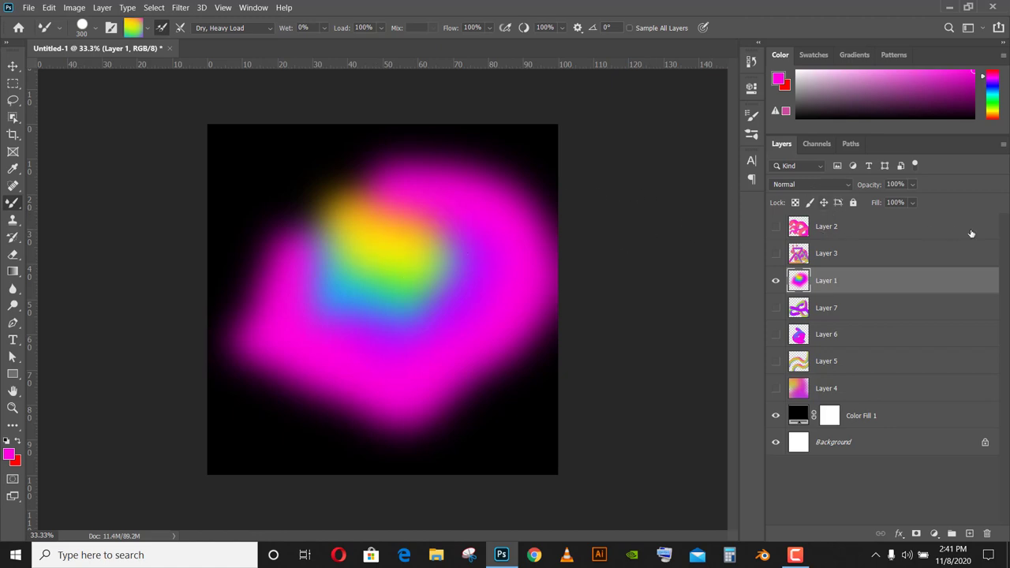
pyautogui.click(970, 534)
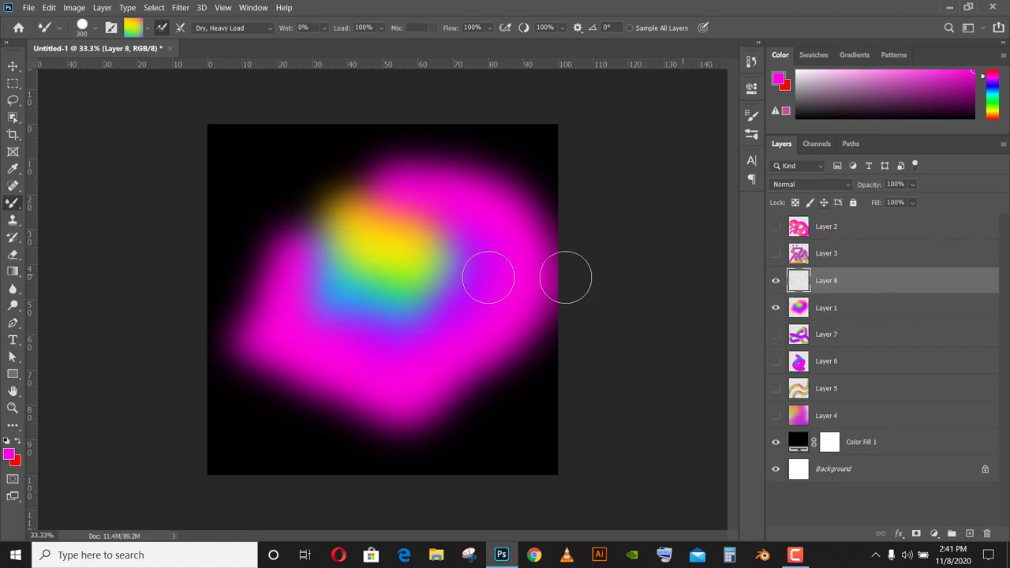
pyautogui.moveTo(489, 275)
pyautogui.mouseDown()
pyautogui.moveTo(355, 296)
pyautogui.moveTo(347, 347)
pyautogui.moveTo(399, 385)
pyautogui.mouseUp()
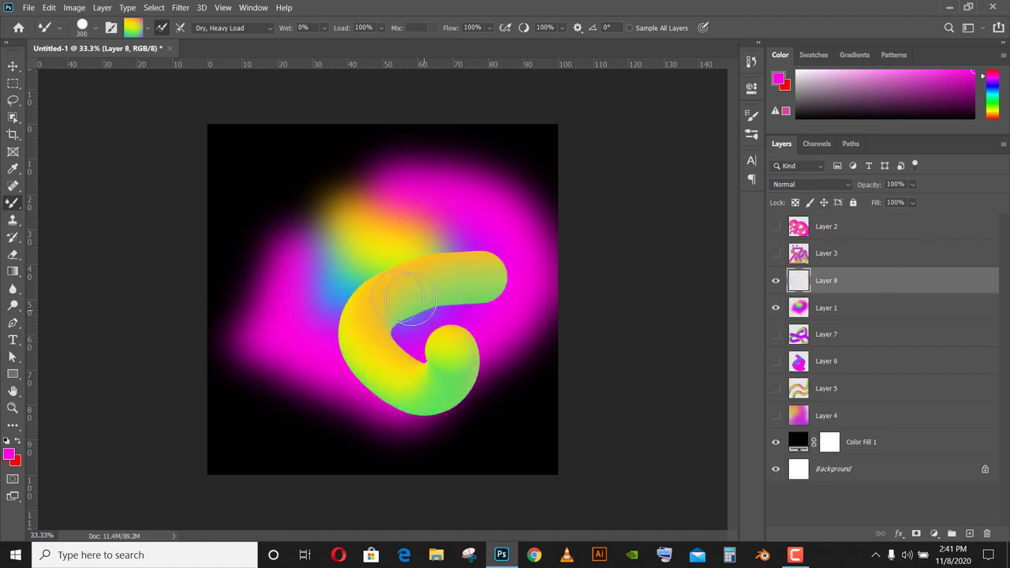
pyautogui.moveTo(485, 379)
pyautogui.mouseDown()
pyautogui.moveTo(271, 473)
pyautogui.moveTo(474, 462)
pyautogui.moveTo(331, 293)
pyautogui.moveTo(228, 307)
pyautogui.moveTo(208, 408)
pyautogui.moveTo(490, 389)
pyautogui.mouseUp()
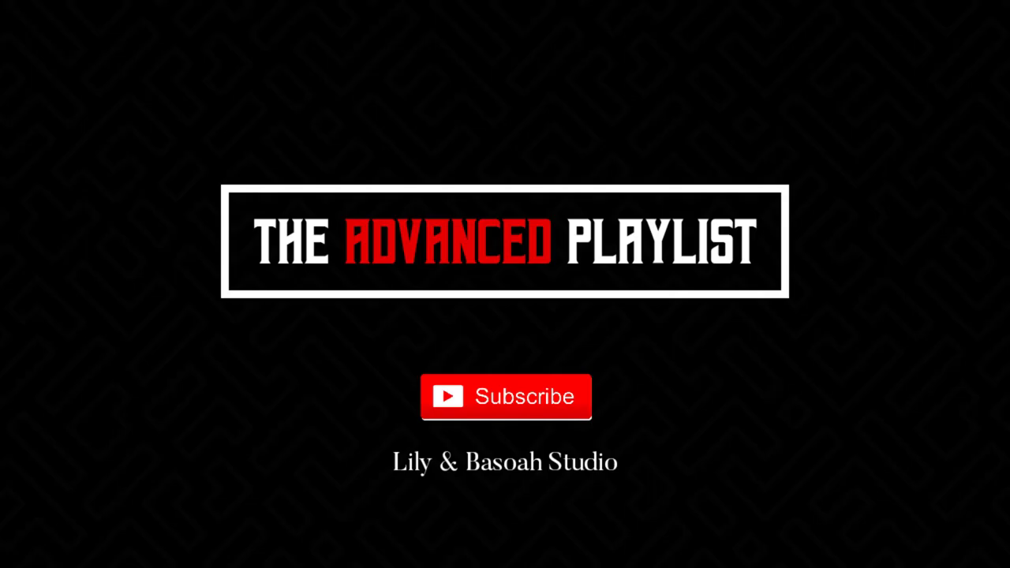